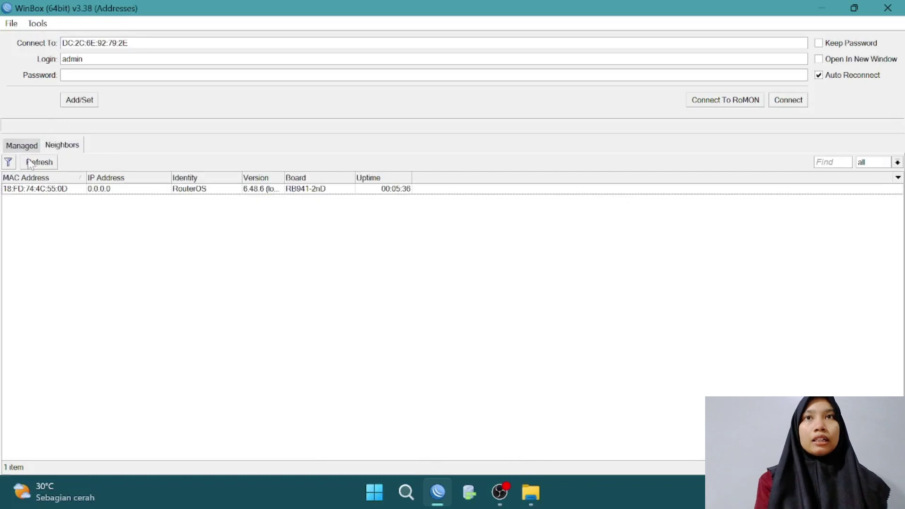
Refresh the neighbor list, connect to the discovered RB941-2nD router by its MAC address, and maximize its session window.
left_click(39, 162)
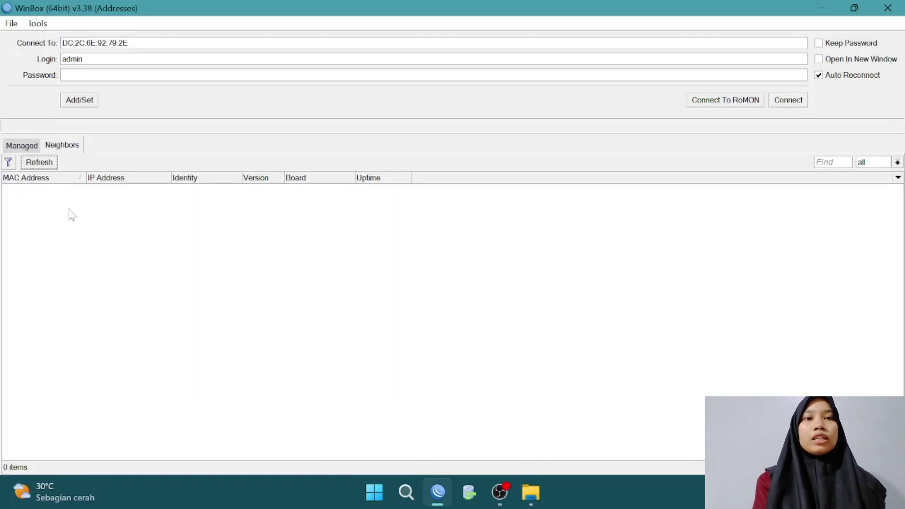
left_click(78, 189)
left_click(783, 101)
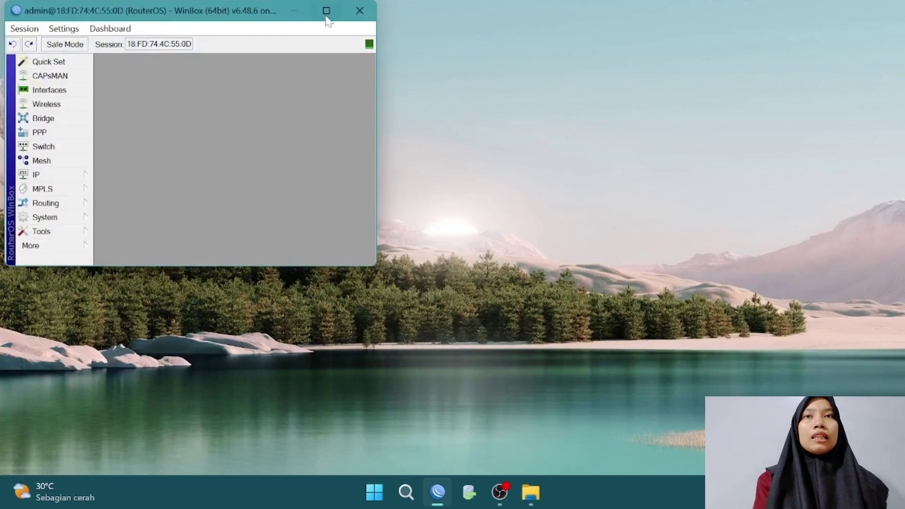
left_click(326, 11)
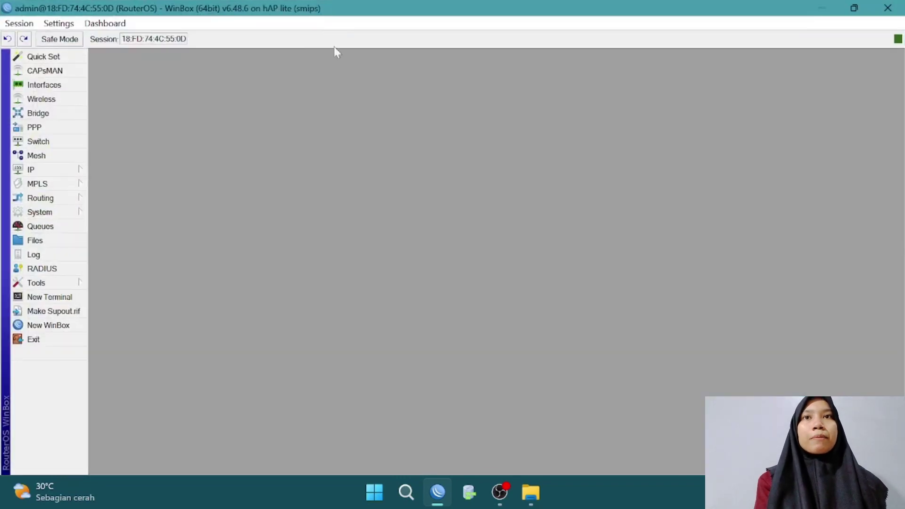
Set the router's identity to "R1-" followed by the owner's name.
left_click(48, 170)
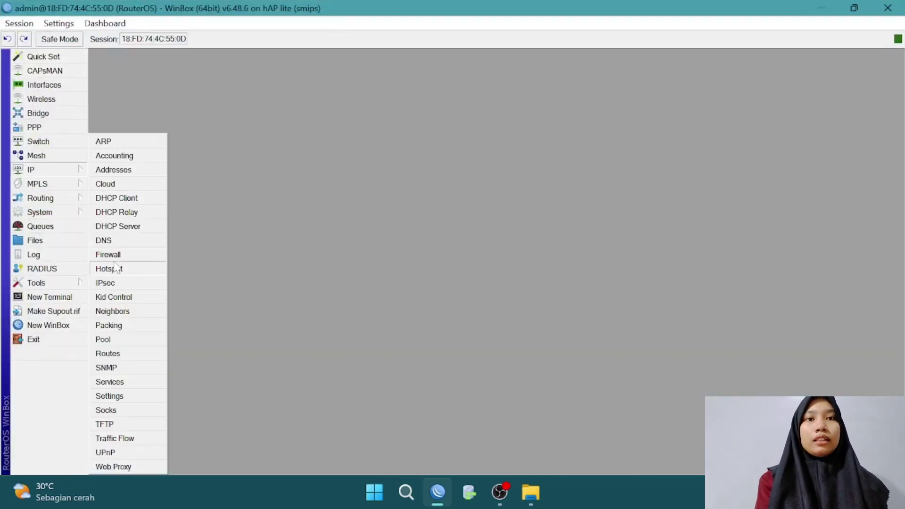
mouse_move(47, 212)
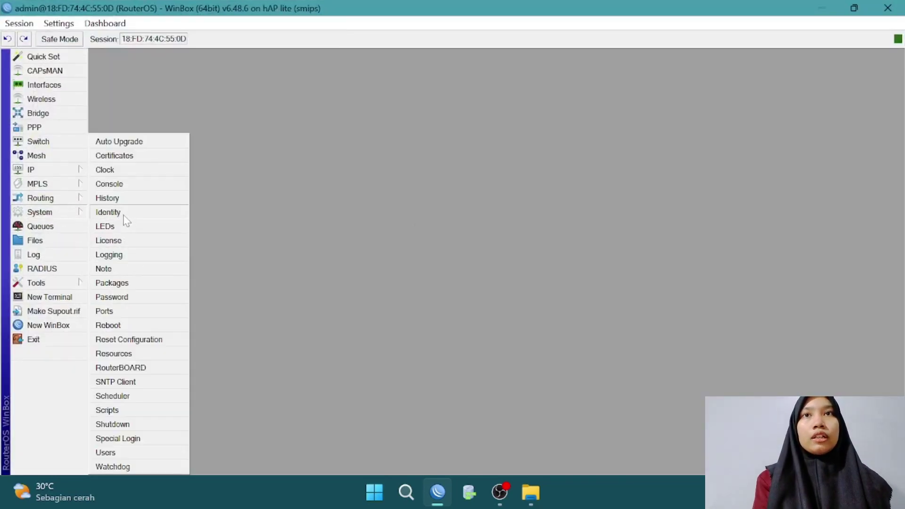
left_click(108, 212)
type("R1")
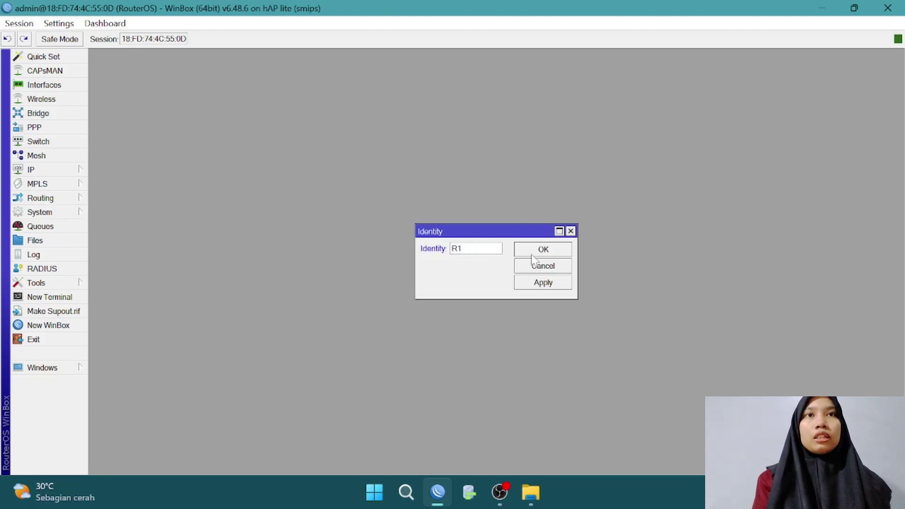
type("-Prade")
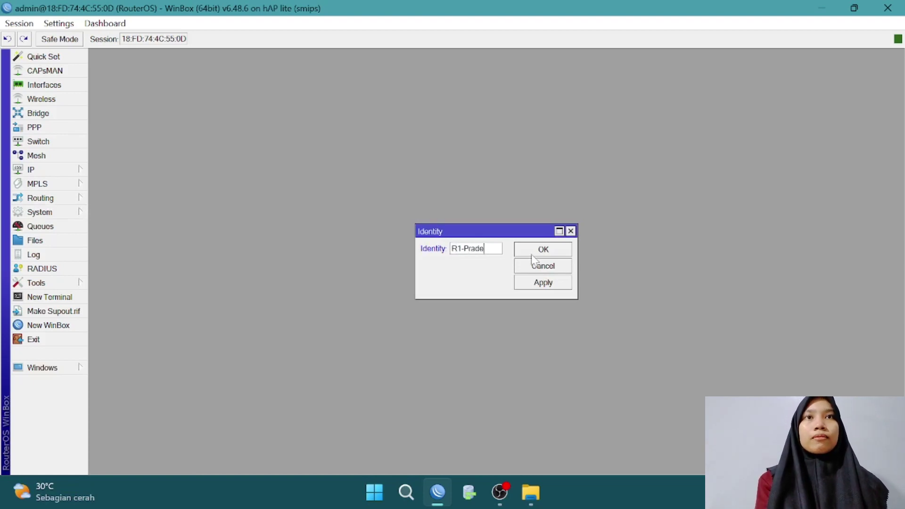
type("stia")
left_click(543, 249)
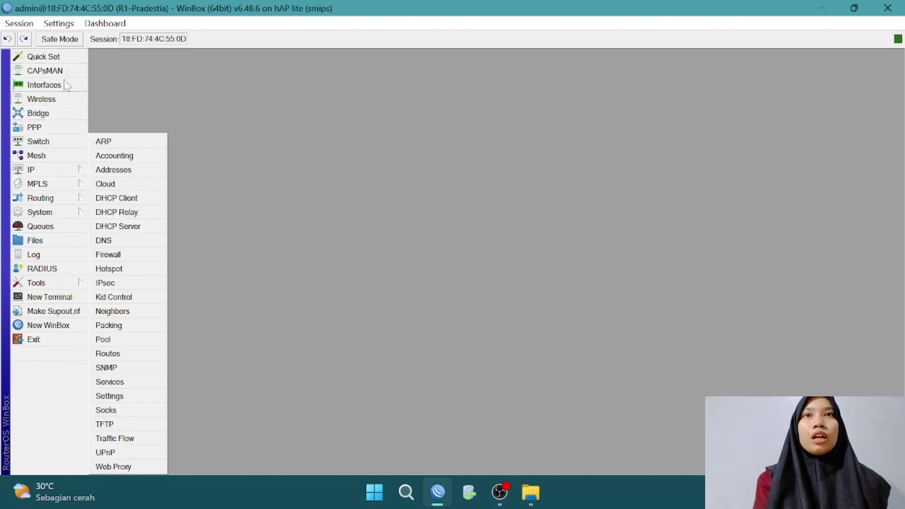
Rename the ether1 interface to ether1-GW.
left_click(45, 85)
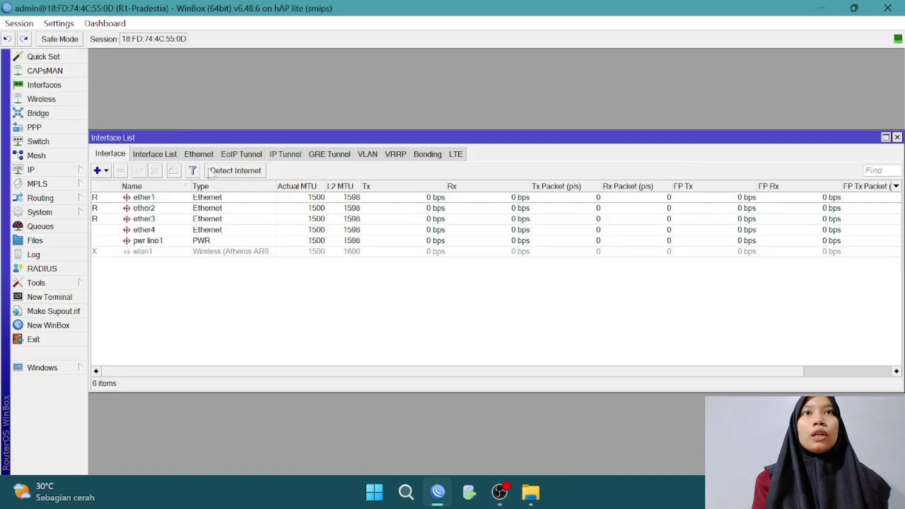
double_click(144, 197)
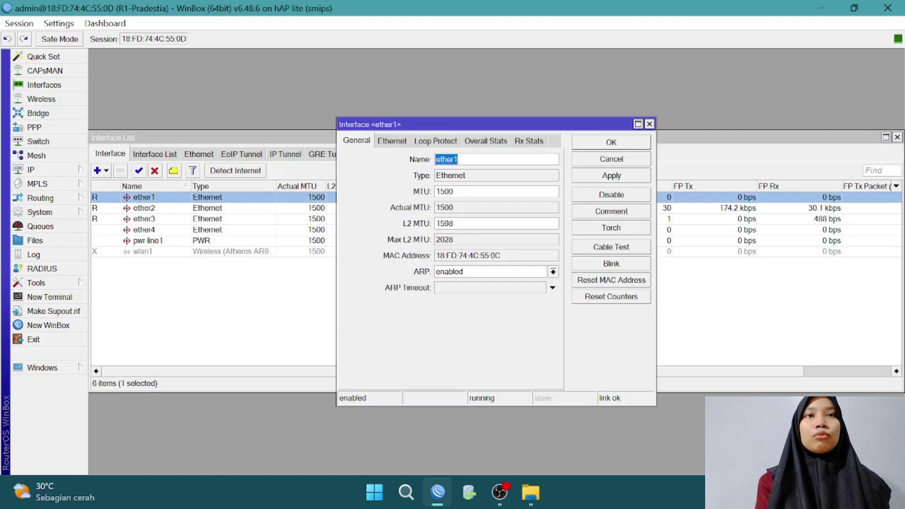
left_click(472, 159)
type("-GW")
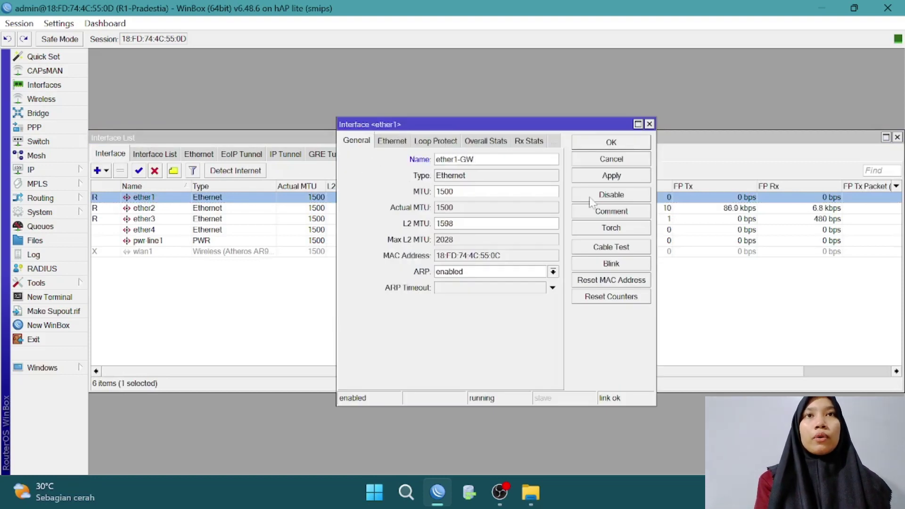
left_click(611, 142)
Rename the ether2 interface to ether2-PCA.
double_click(263, 209)
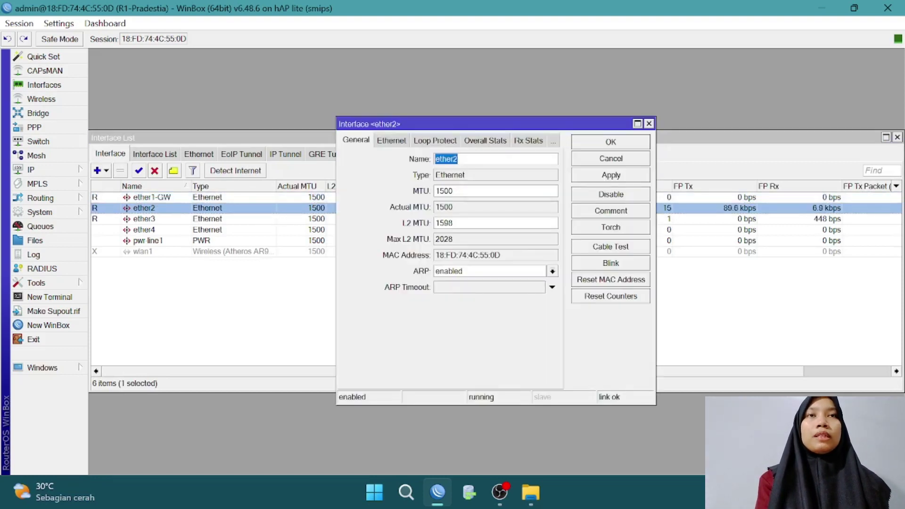
left_click(471, 160)
type("-")
type("CLI")
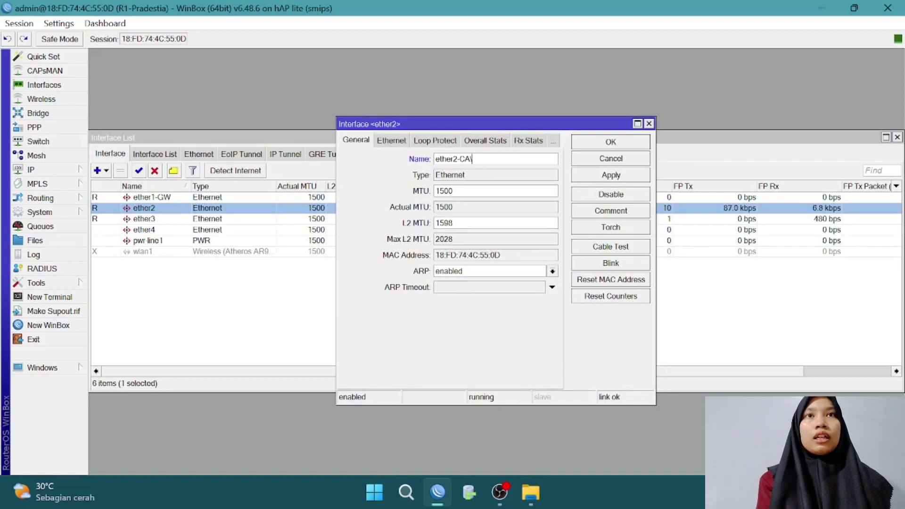
key("BackSpace")
key("BackSpace")
key("BackSpace")
type("PCA")
left_click(584, 141)
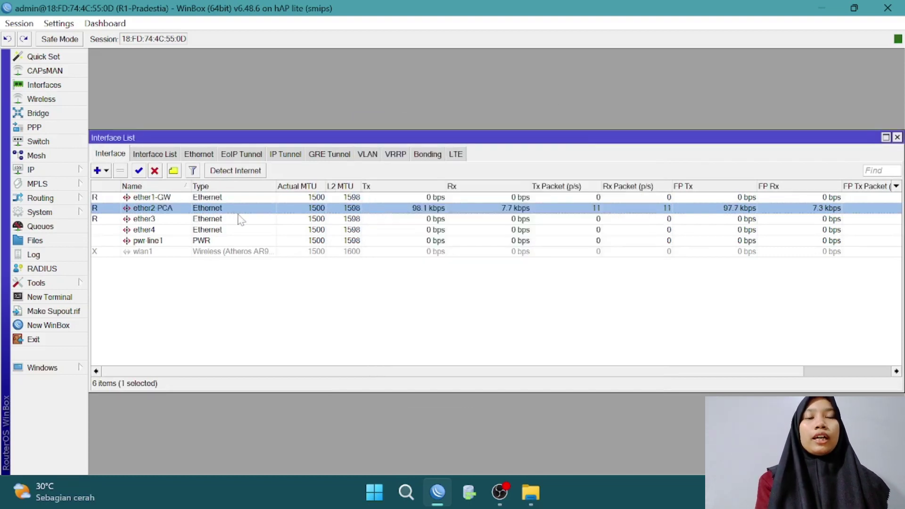
Rename the ether3 interface to "ether3-ke R2" and close the interface list.
double_click(264, 219)
left_click(471, 159)
type("-ke R2")
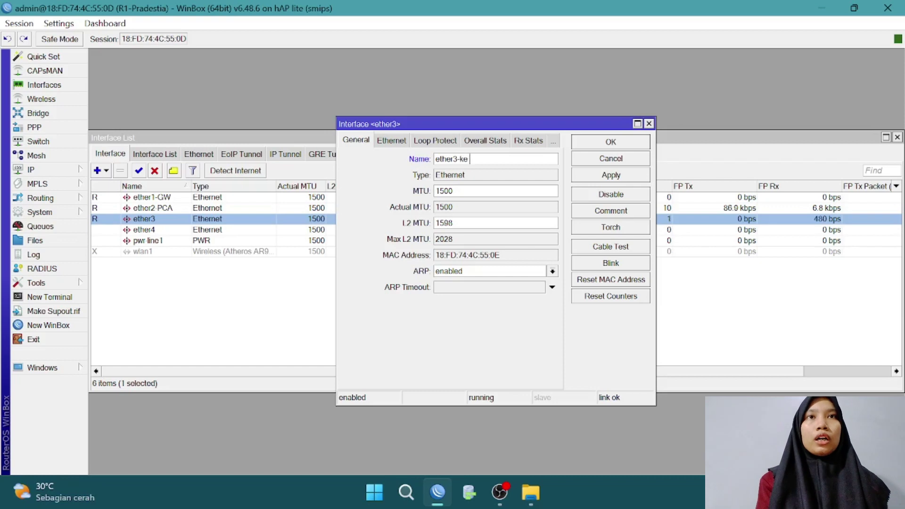
left_click(606, 142)
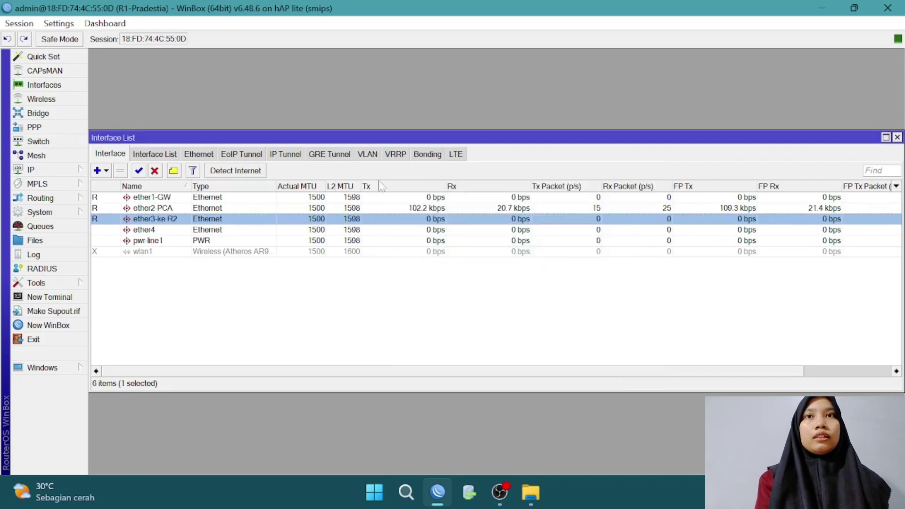
left_click(897, 137)
Create a new bridge interface named bridge-LAN.
left_click(38, 117)
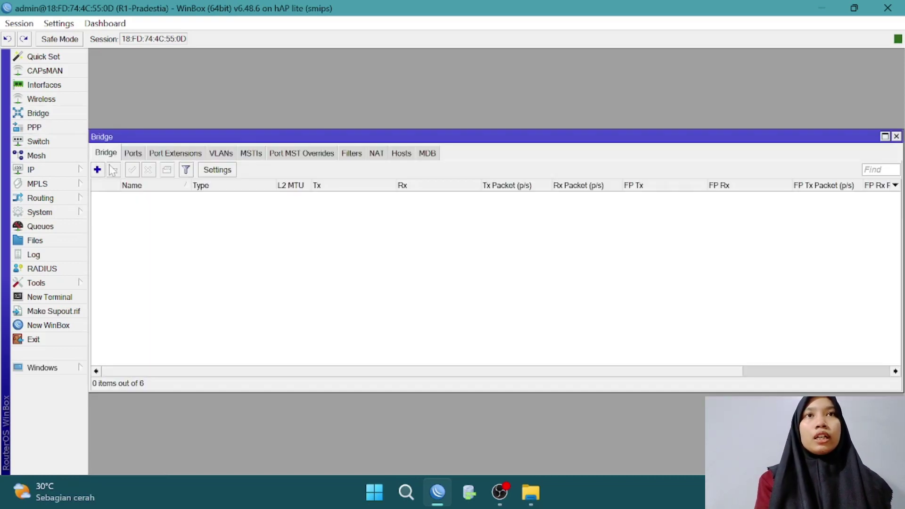
left_click(97, 169)
left_click(457, 165)
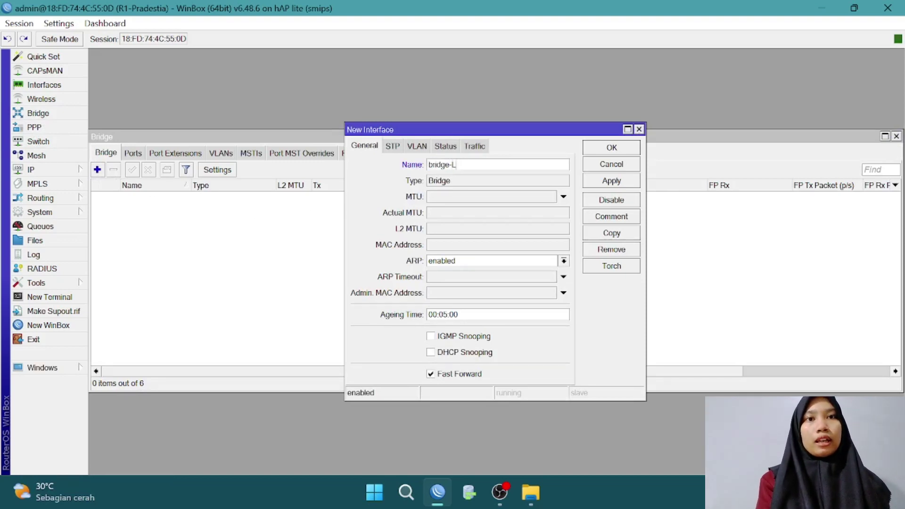
left_click(595, 148)
Add ether2-PCA as a port of the bridge-LAN bridge.
left_click(133, 153)
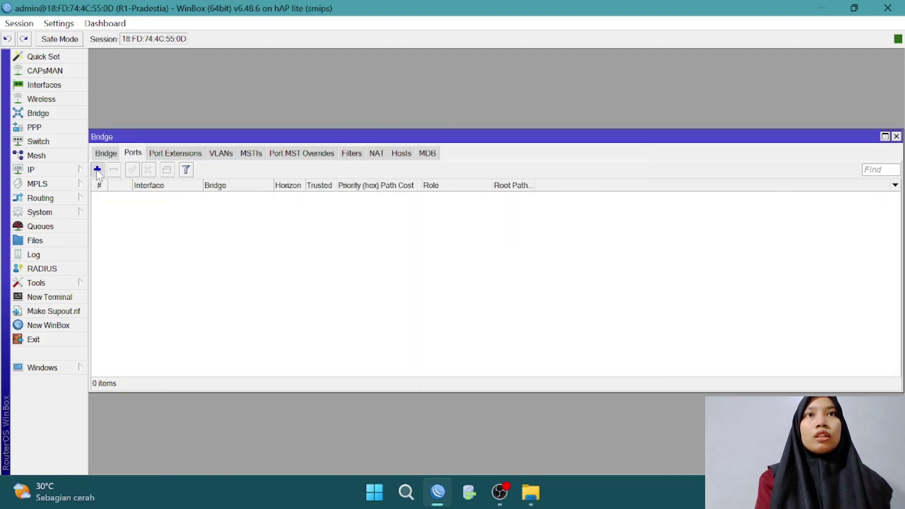
left_click(97, 170)
left_click(478, 182)
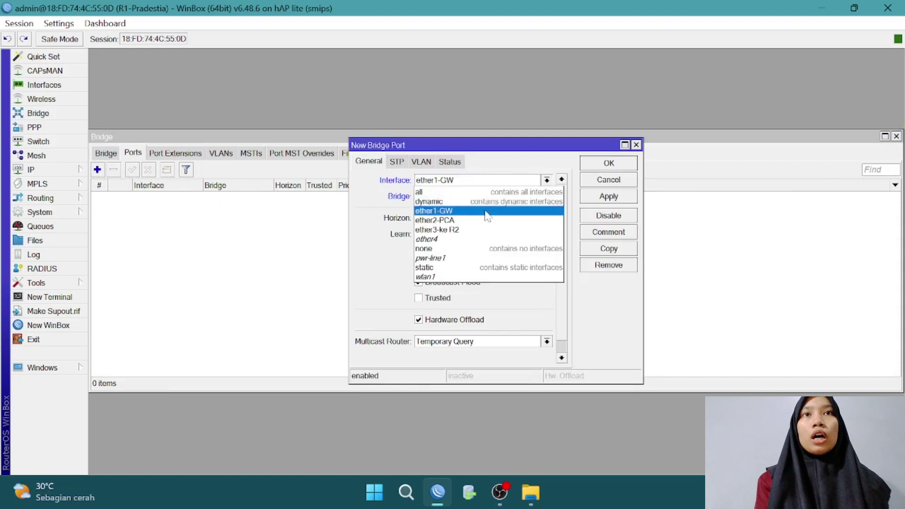
left_click(488, 215)
left_click(609, 164)
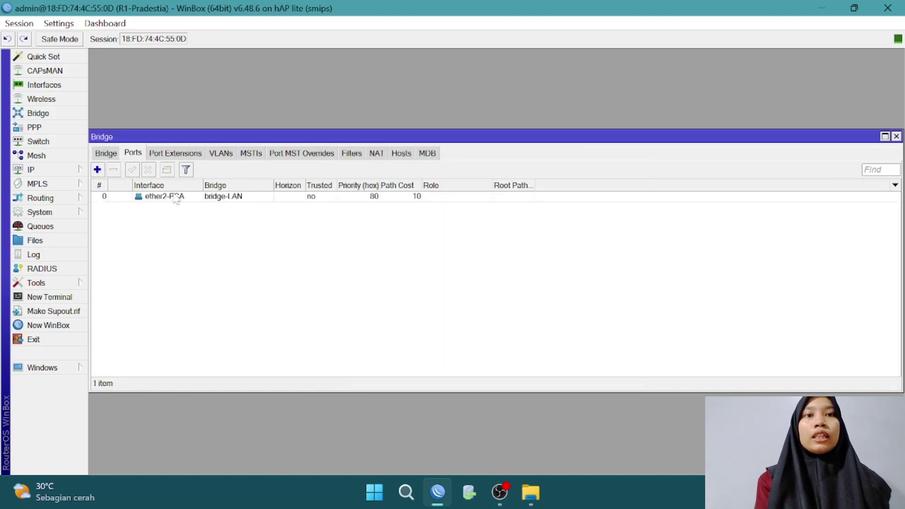
Add "ether3-ke R2" as a port of bridge-LAN and close the bridge settings.
left_click(97, 170)
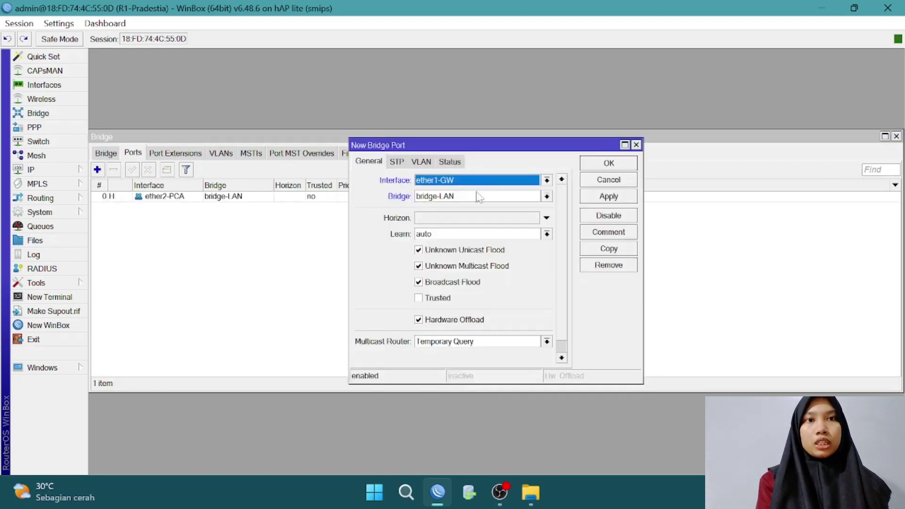
left_click(478, 182)
left_click(472, 230)
left_click(609, 164)
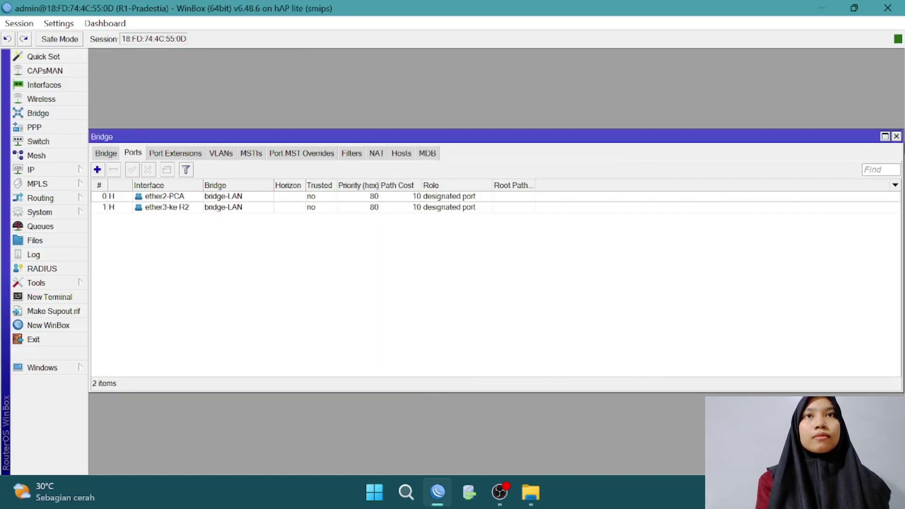
left_click(896, 136)
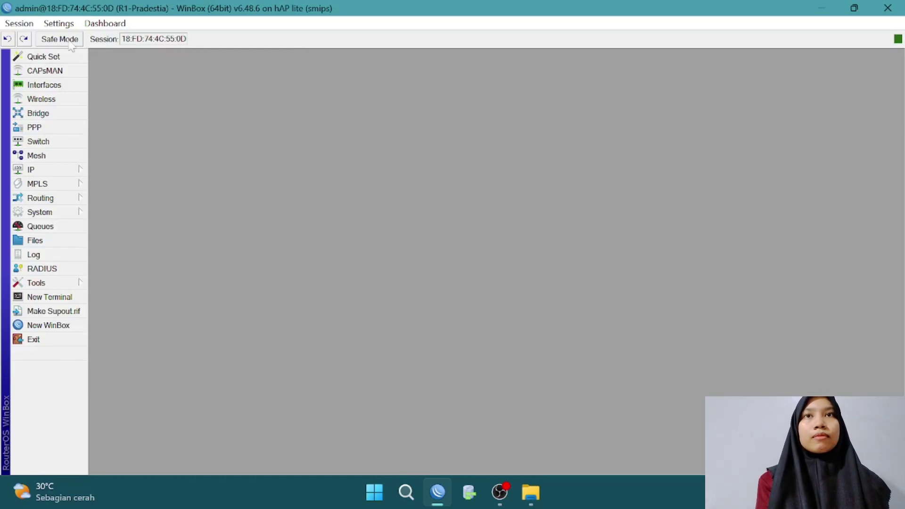
Add the IP address 200.201.202.10/24 to the ether1-GW interface.
left_click(31, 170)
left_click(137, 171)
left_click(389, 163)
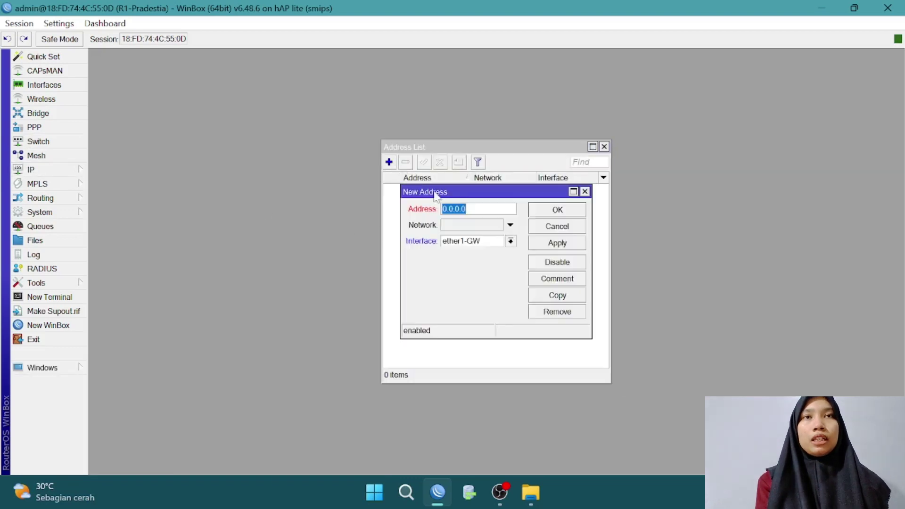
type("22")
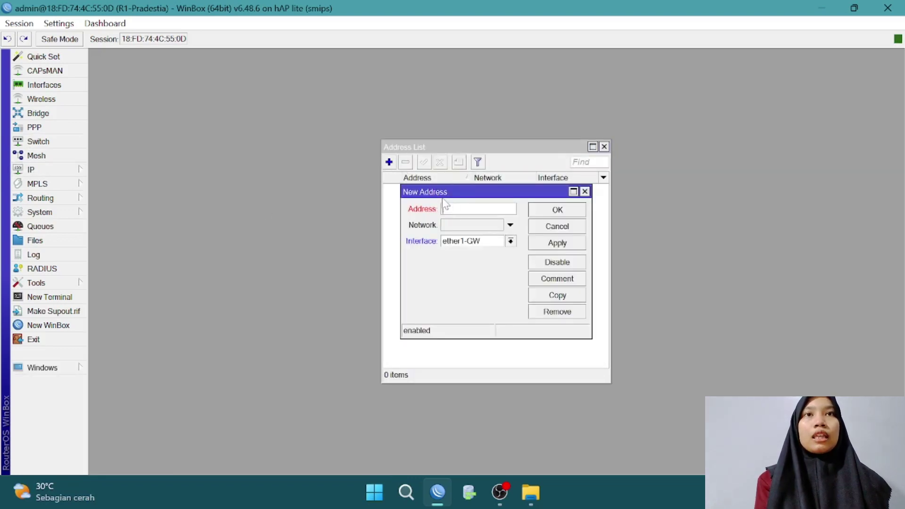
type("200")
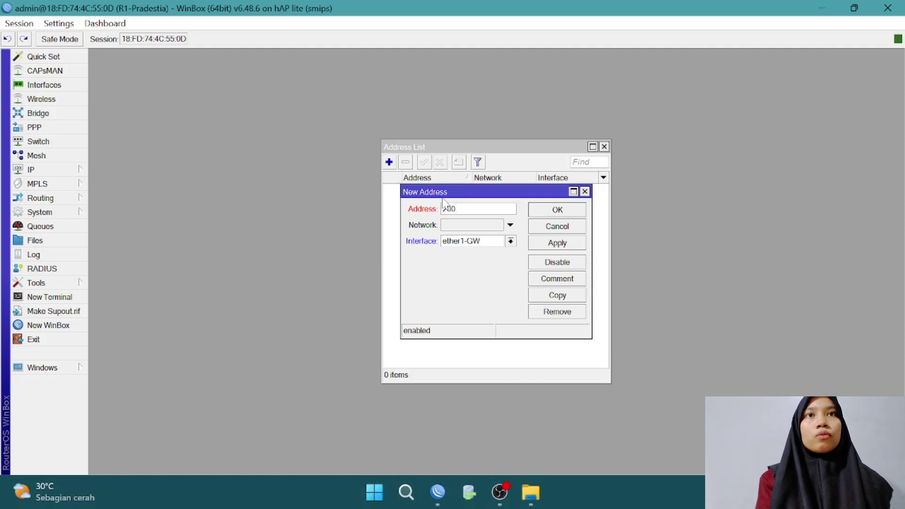
type(".201.202")
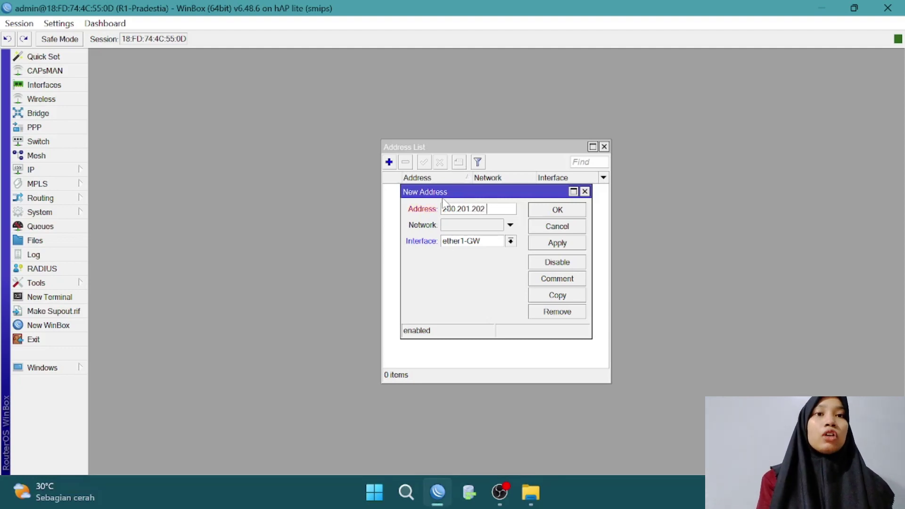
type(".10/24")
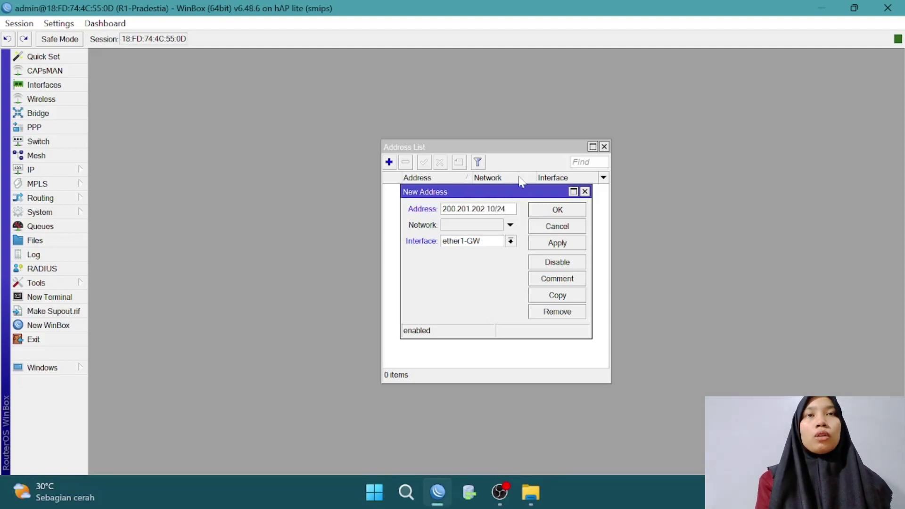
left_click(569, 212)
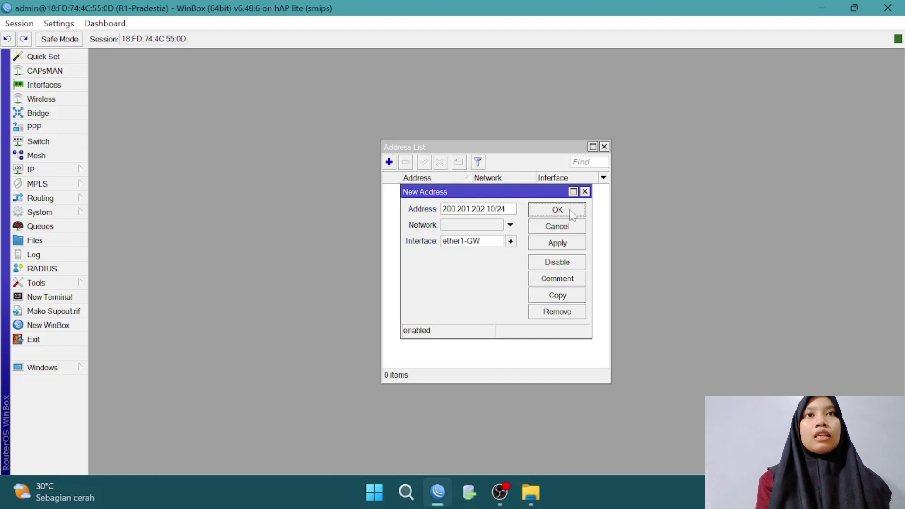
Add the IP address 10.11.12.1/29 to the bridge-LAN interface and close the address list.
left_click(389, 162)
type("10.11.12.1/29")
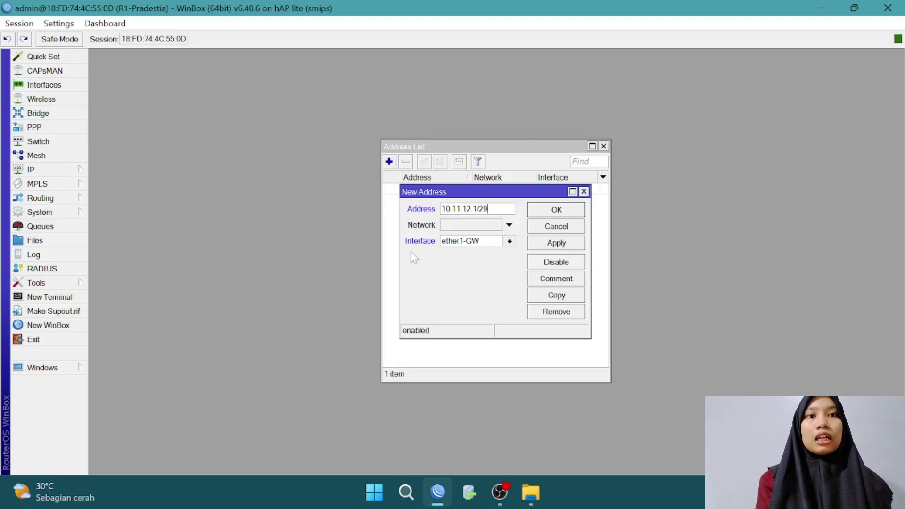
left_click(466, 242)
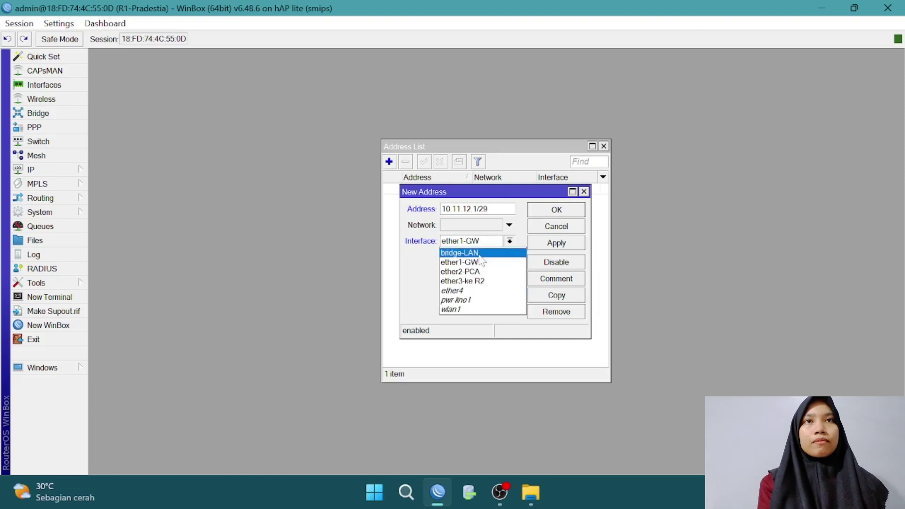
left_click(486, 253)
left_click(560, 214)
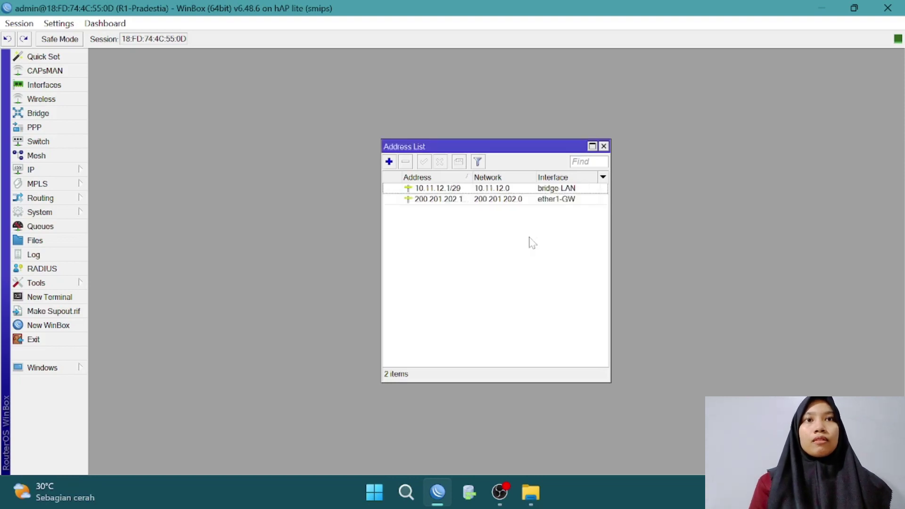
left_click(603, 146)
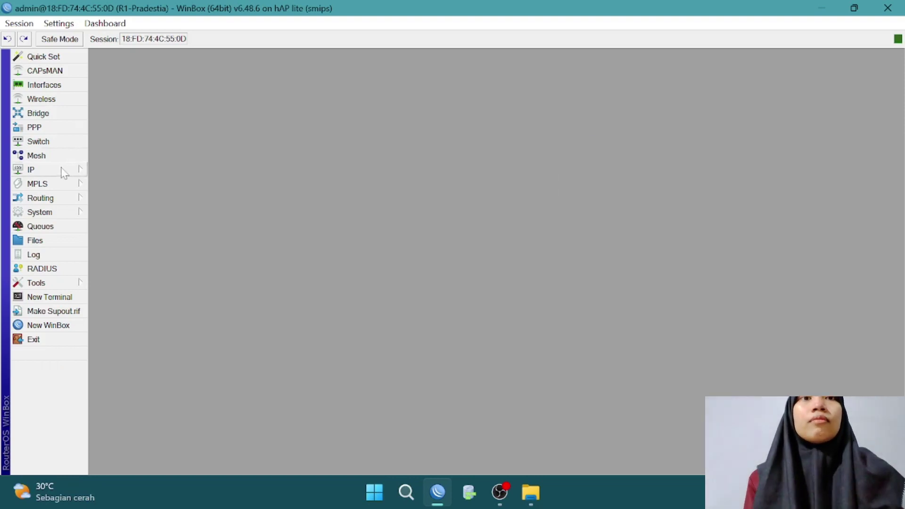
Add a default route for 0.0.0.0/0 through gateway 200.201.202.254 and close the route list.
left_click(64, 171)
left_click(109, 353)
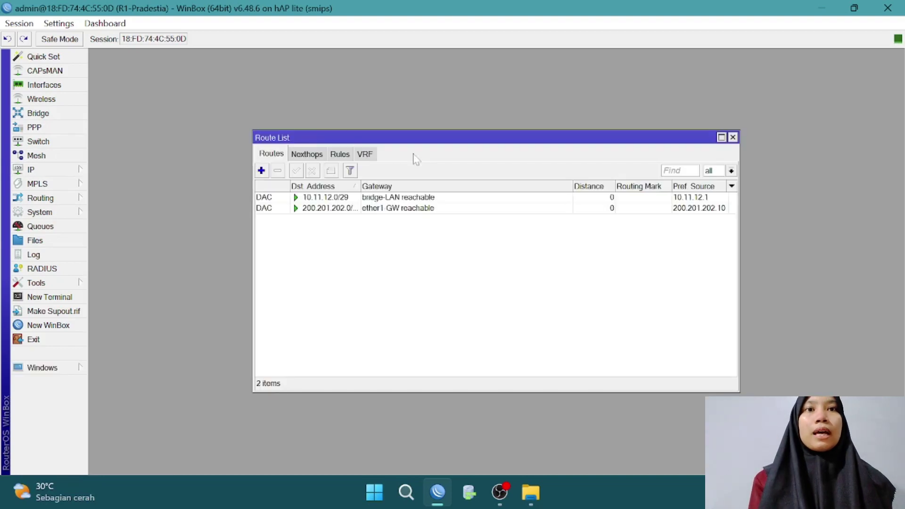
left_click(261, 171)
left_click(460, 203)
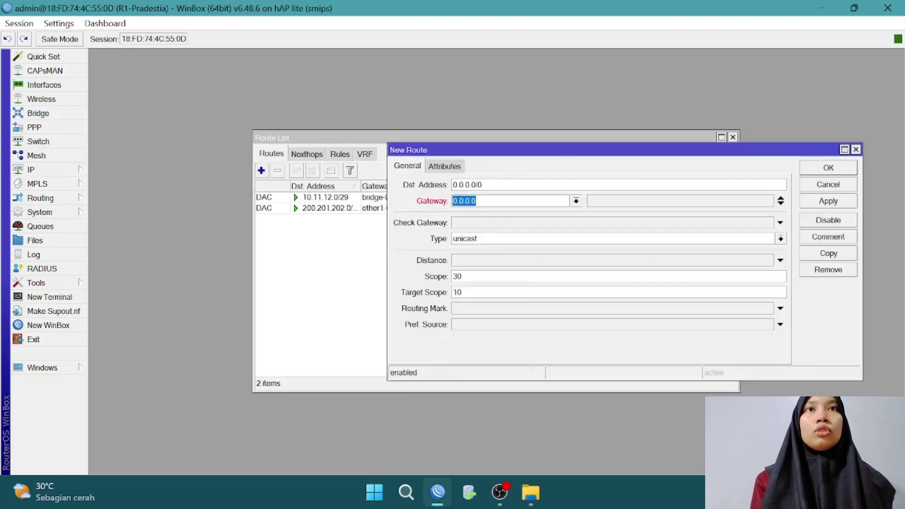
type("22")
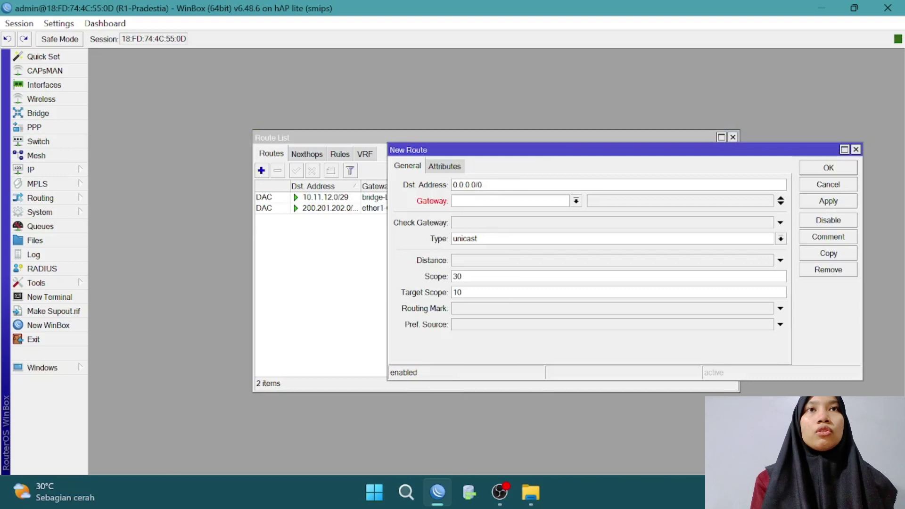
type("0.201.202.254")
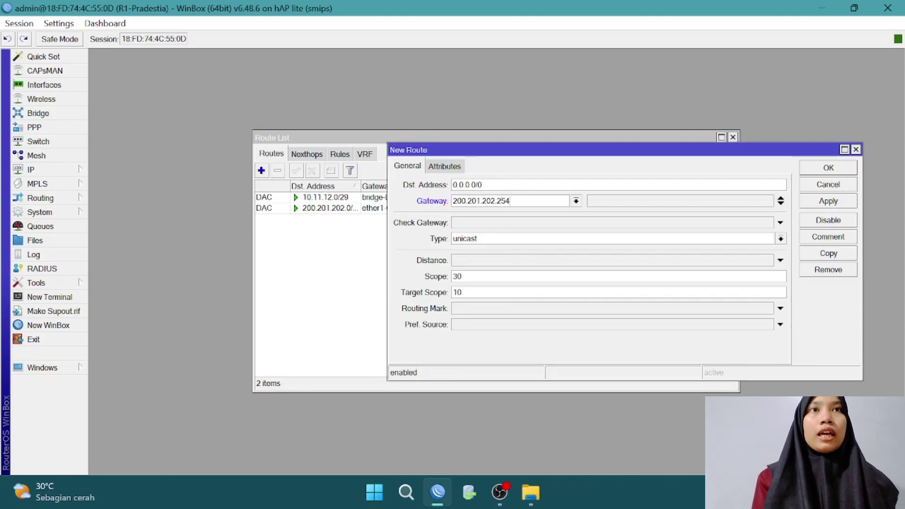
left_click(825, 202)
left_click(837, 170)
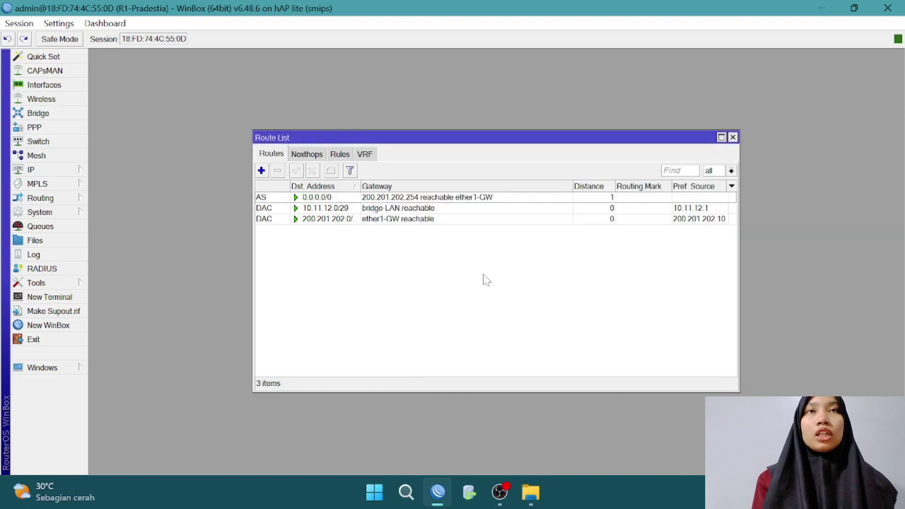
left_click(732, 137)
Set the router's DNS servers to 200.201.202.254 and 10.11.12.1, and allow remote requests.
left_click(61, 169)
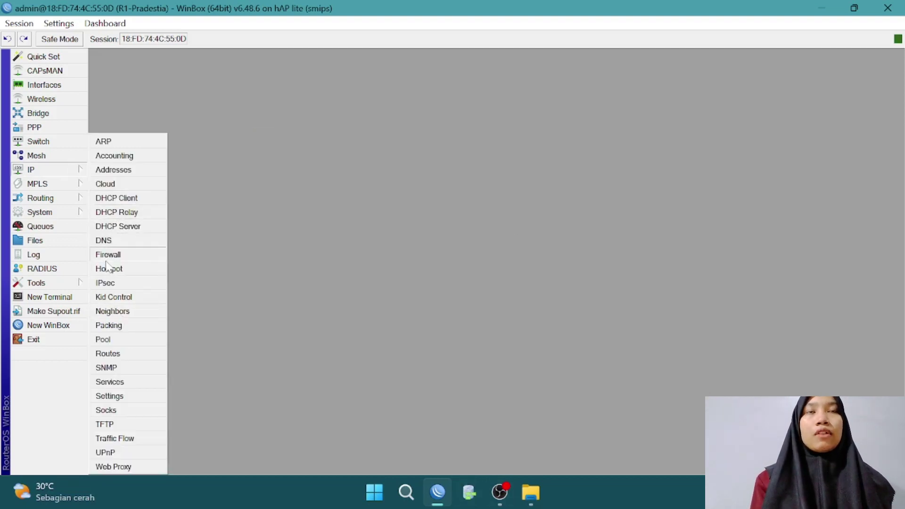
left_click(104, 240)
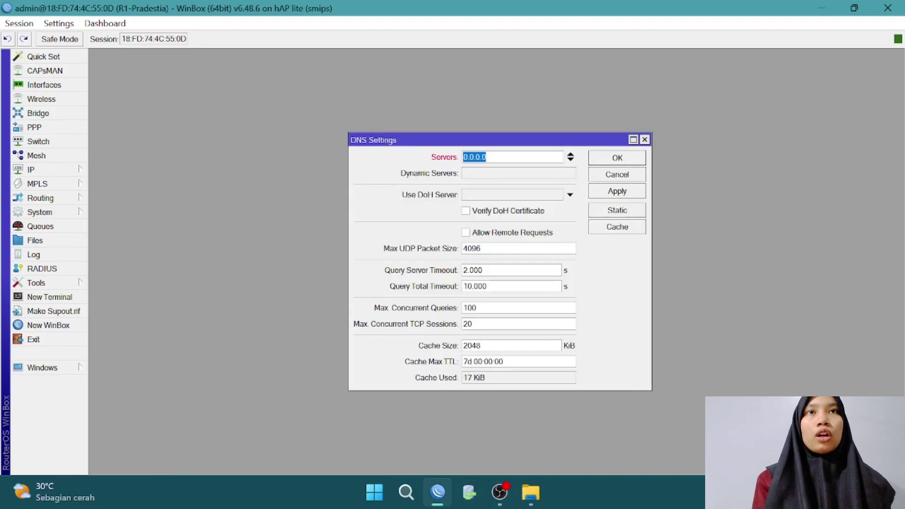
type("200.201")
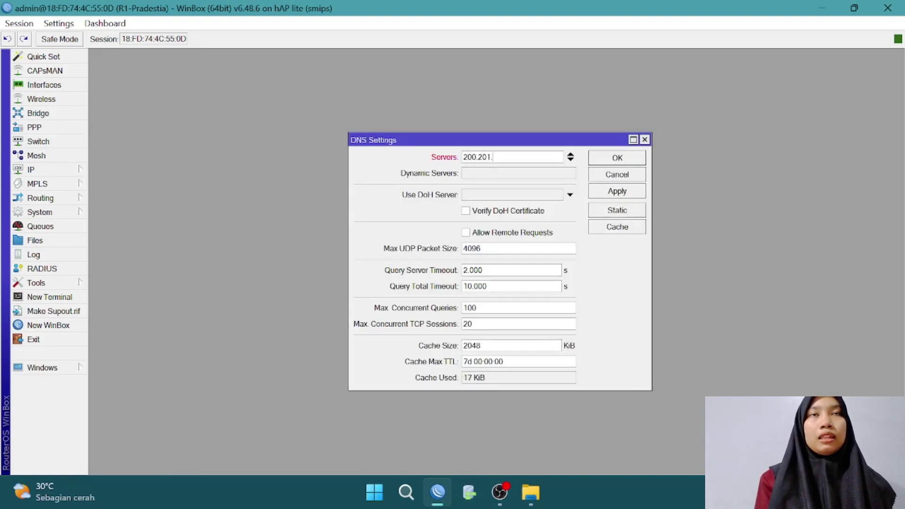
type(".202.254")
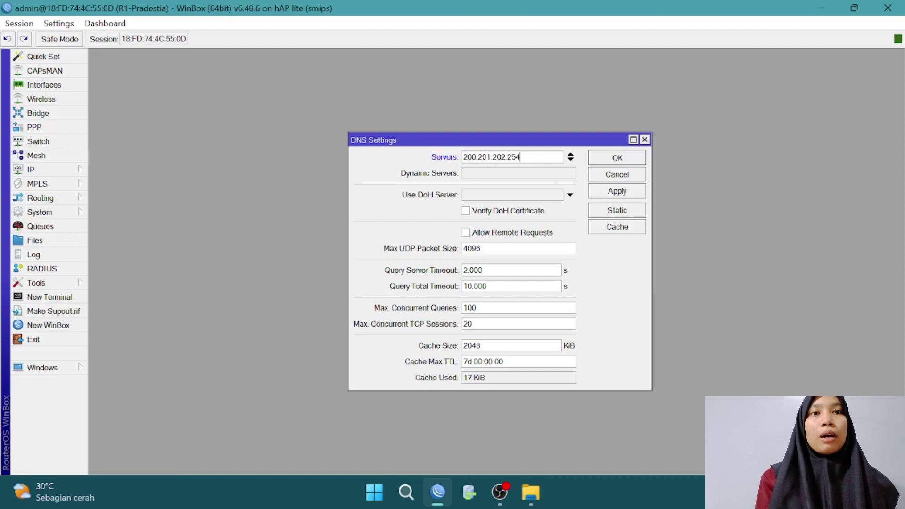
left_click(570, 160)
type("10.11.12.1")
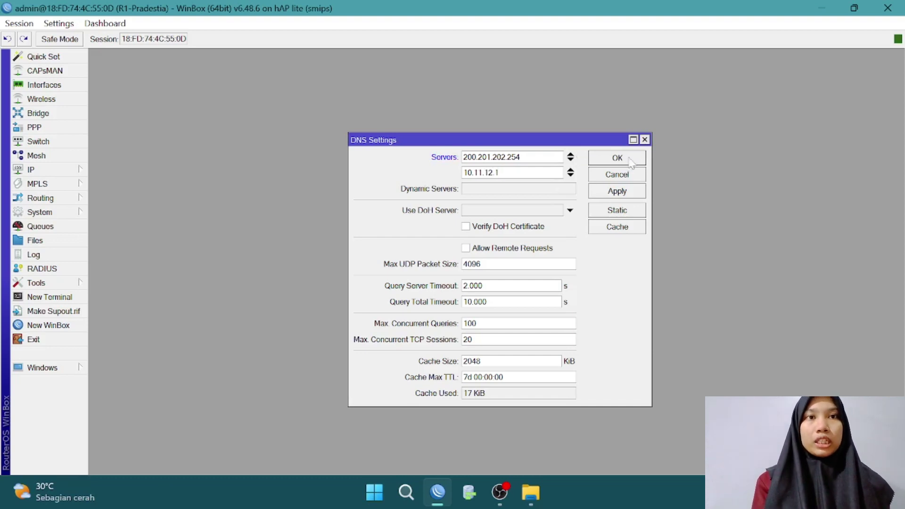
left_click(495, 251)
left_click(630, 161)
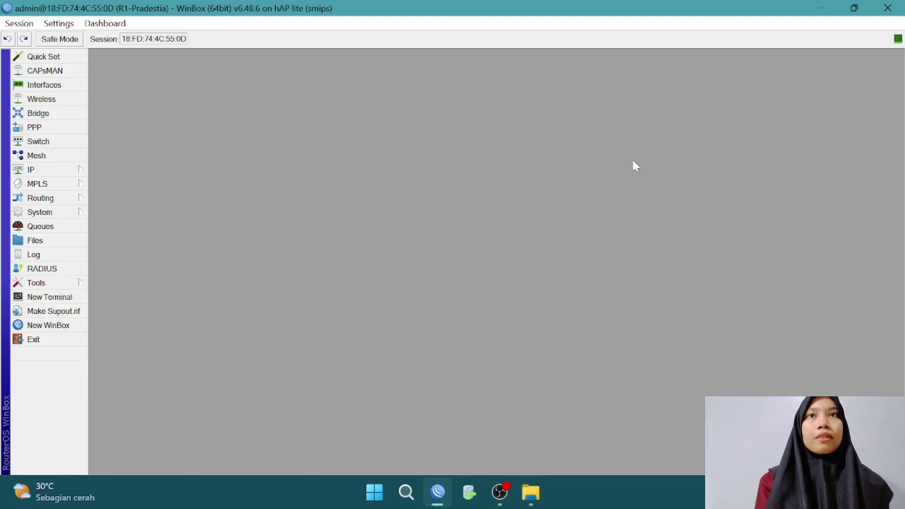
Add a firewall NAT rule with chain srcnat, out interface ether1-GW and action masquerade.
left_click(47, 171)
left_click(136, 254)
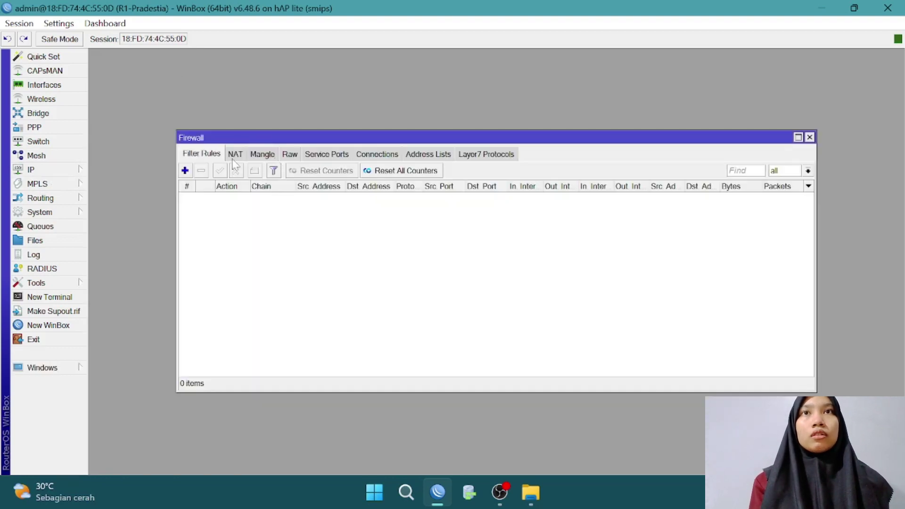
left_click(235, 154)
left_click(185, 170)
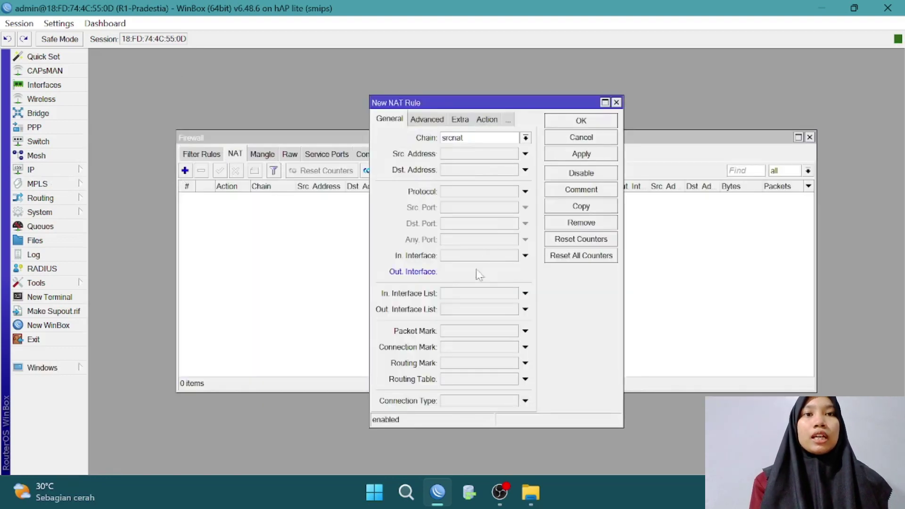
left_click(476, 270)
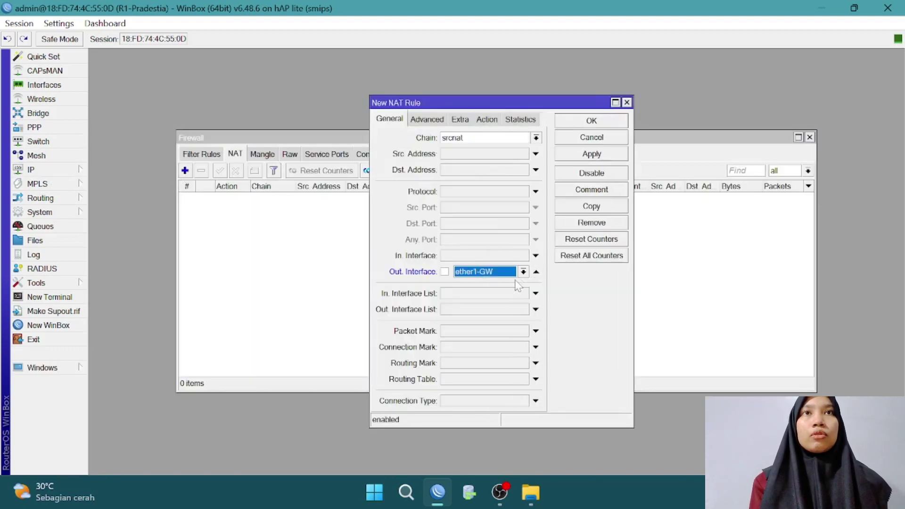
left_click(485, 121)
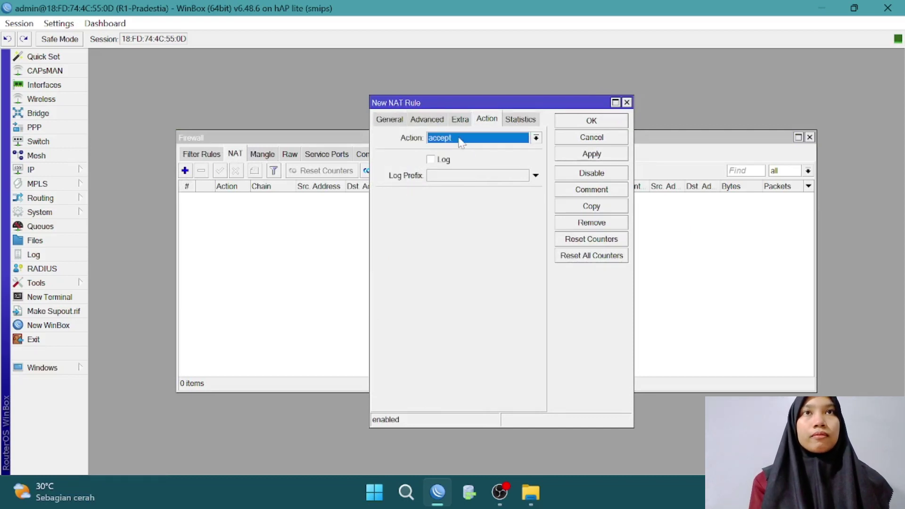
left_click(462, 139)
left_click(460, 204)
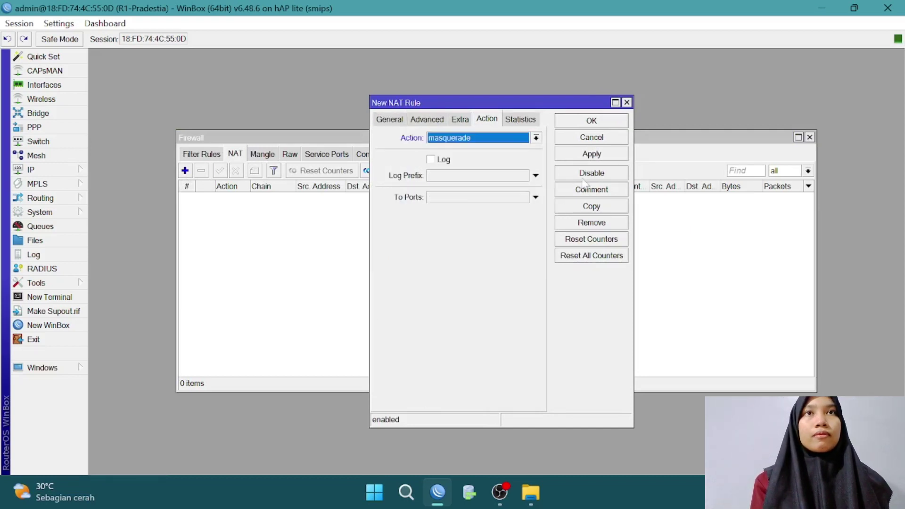
left_click(591, 121)
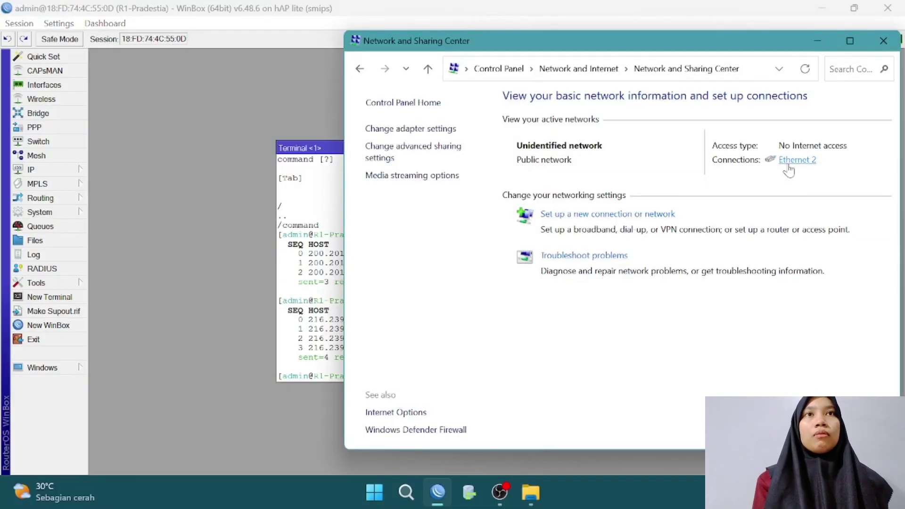
In the Windows Network and Sharing Center, open the IPv4 properties of Ethernet 2 and set the static IP address to 10.11.12.2.
left_click(797, 160)
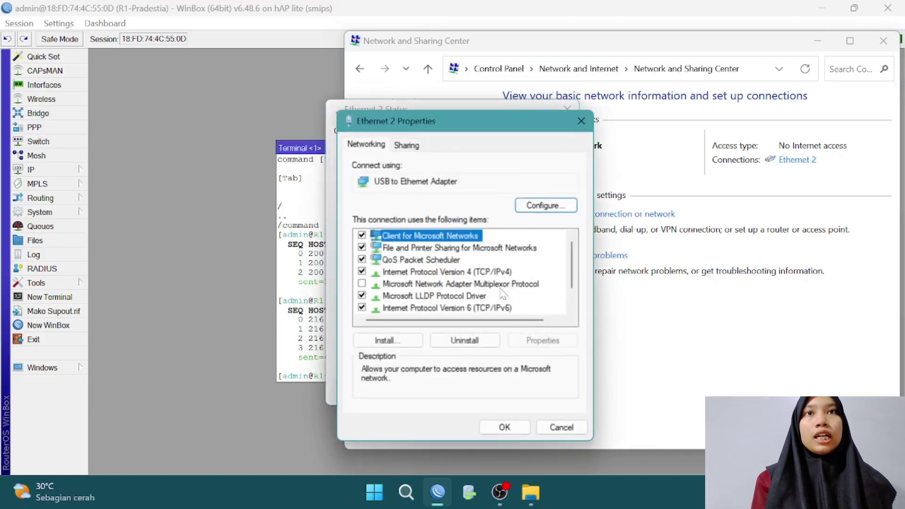
double_click(471, 271)
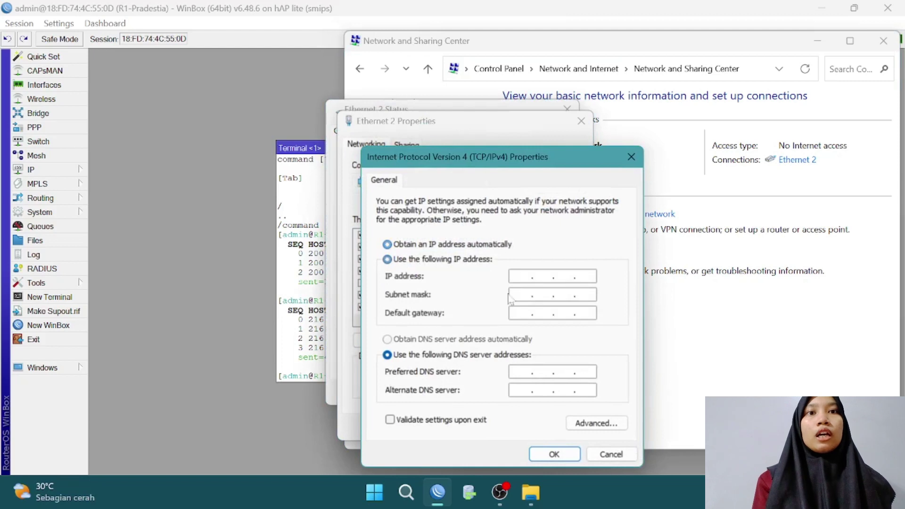
left_click(522, 276)
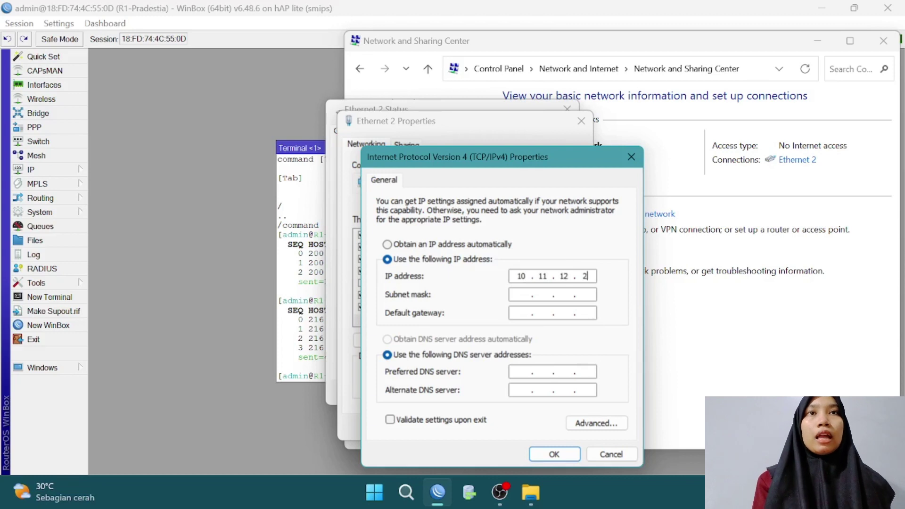
Set the subnet mask of the Ethernet 2 connection to 255.255.255.248.
left_click(542, 294)
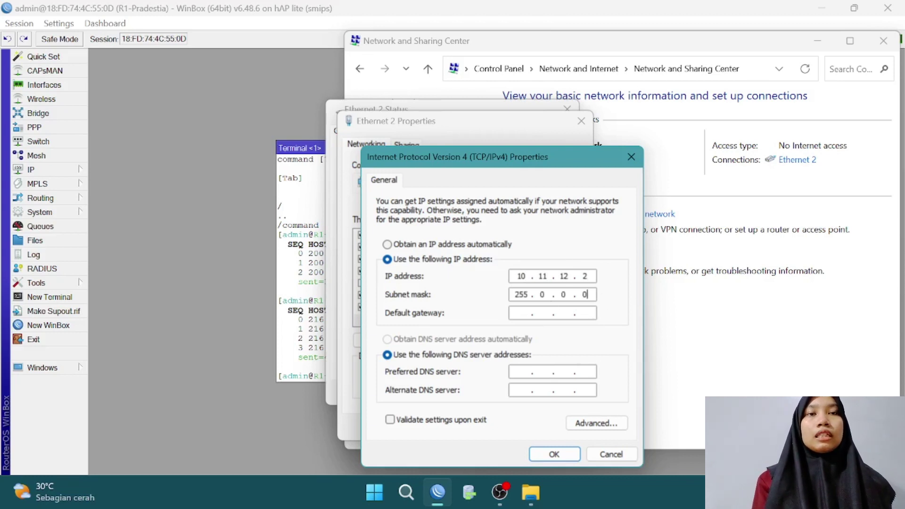
key("BackSpace")
key("BackSpace")
key("BackSpace")
type("51551")
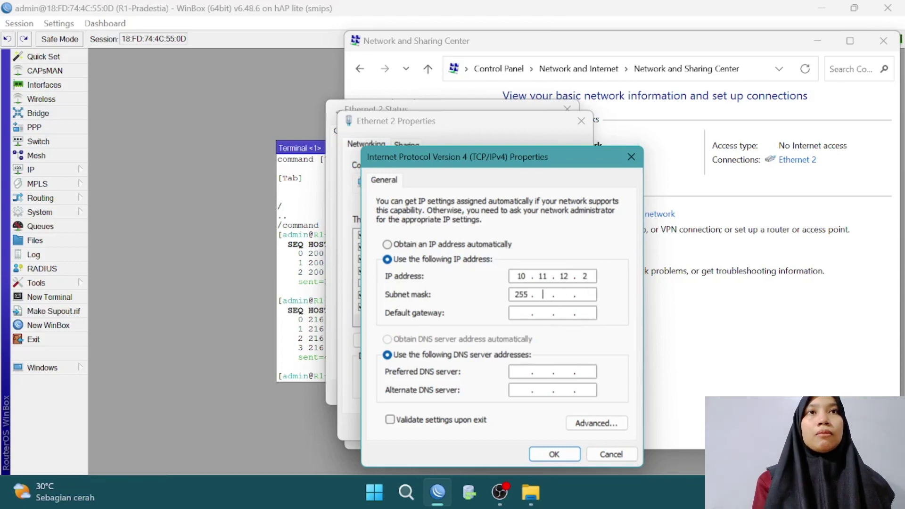
key("BackSpace")
key("BackSpace")
key("BackSpace")
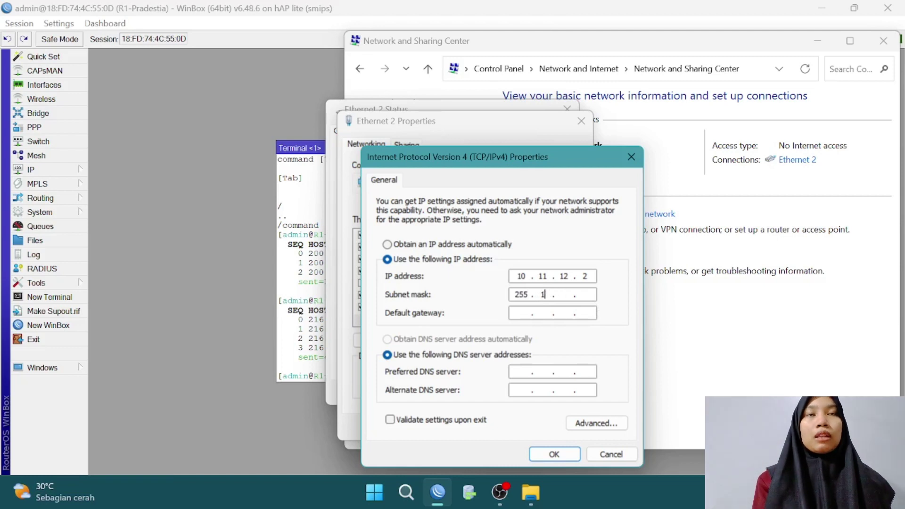
type("255 . 255 . 255")
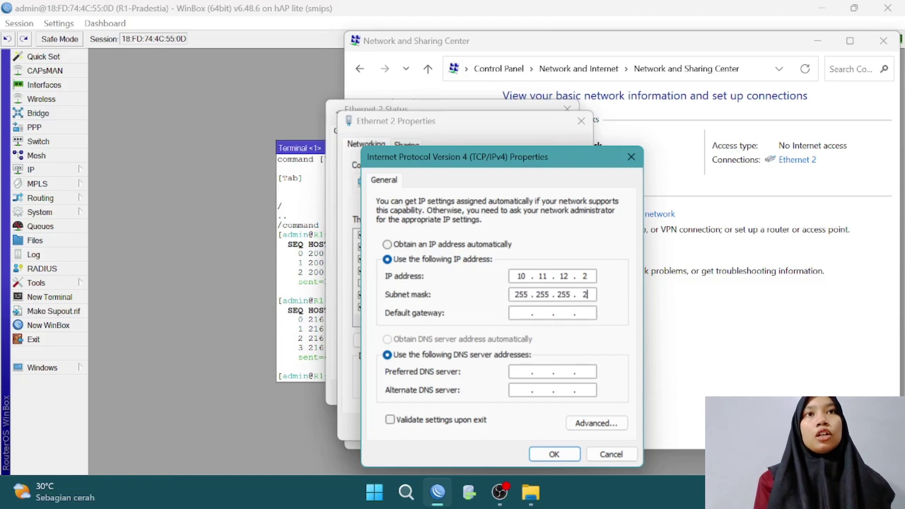
type("48")
key("Tab")
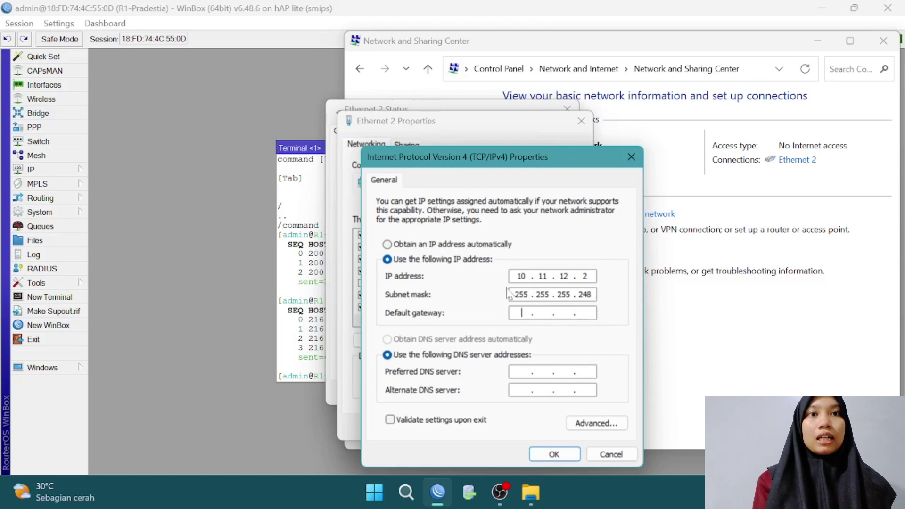
Set the default gateway to 10.11.12.1, enter the preferred DNS server and save the Ethernet 2 settings.
type("10.11")
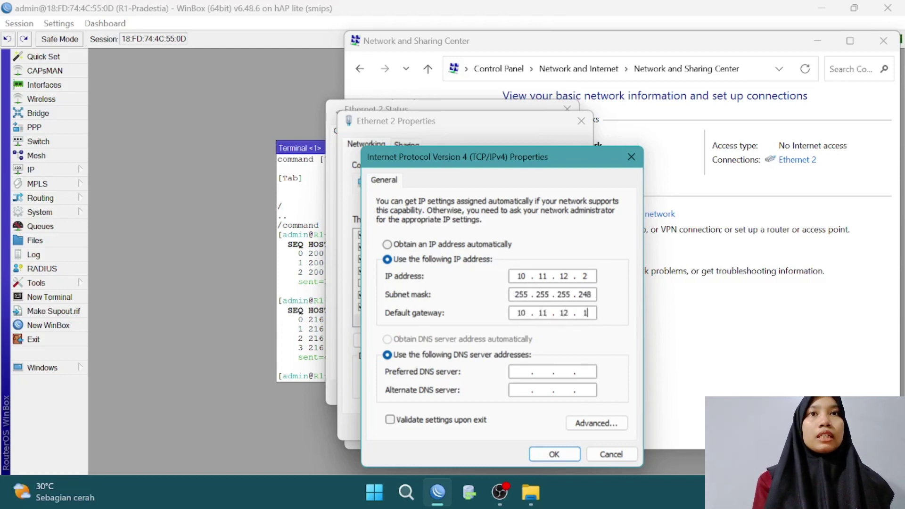
type("10.11.")
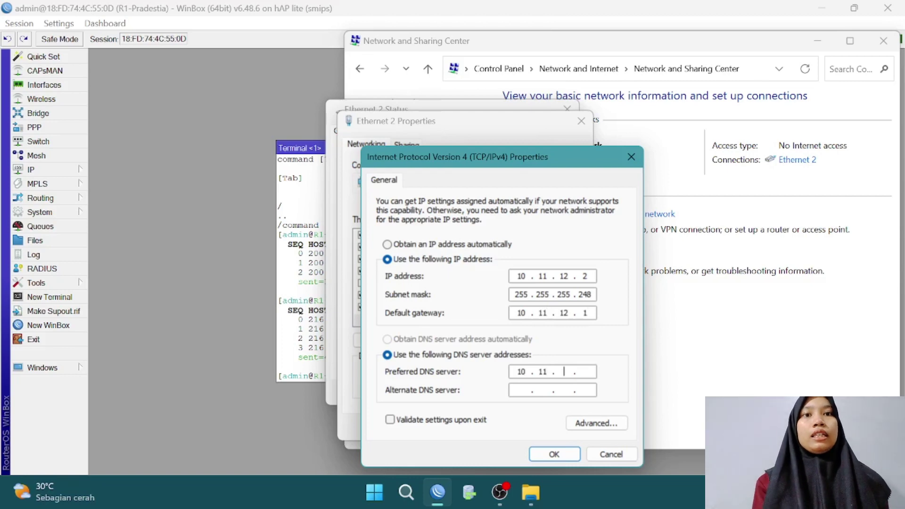
left_click(543, 454)
left_click(497, 429)
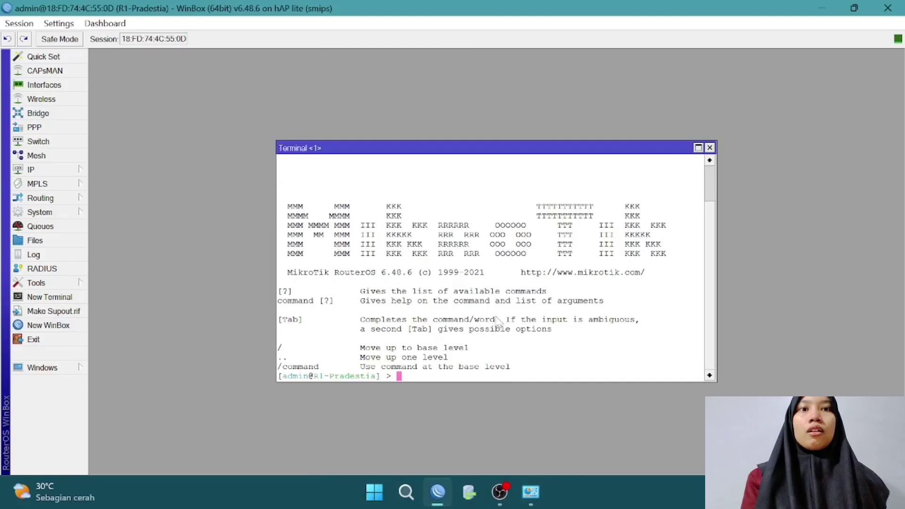
Test the gateway connection from the WinBox terminal by pinging 200.201.202.254, and stop the ping.
type("ping 200.20,1")
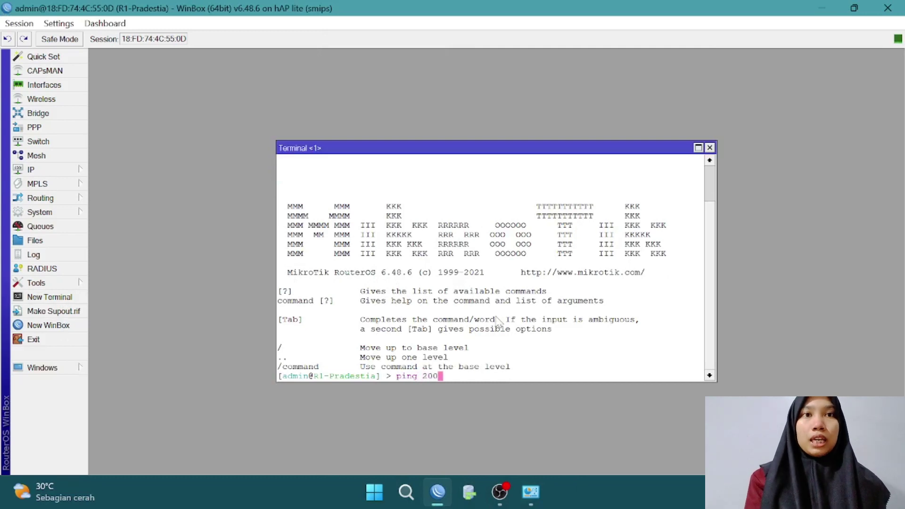
key("BackSpace")
key("BackSpace")
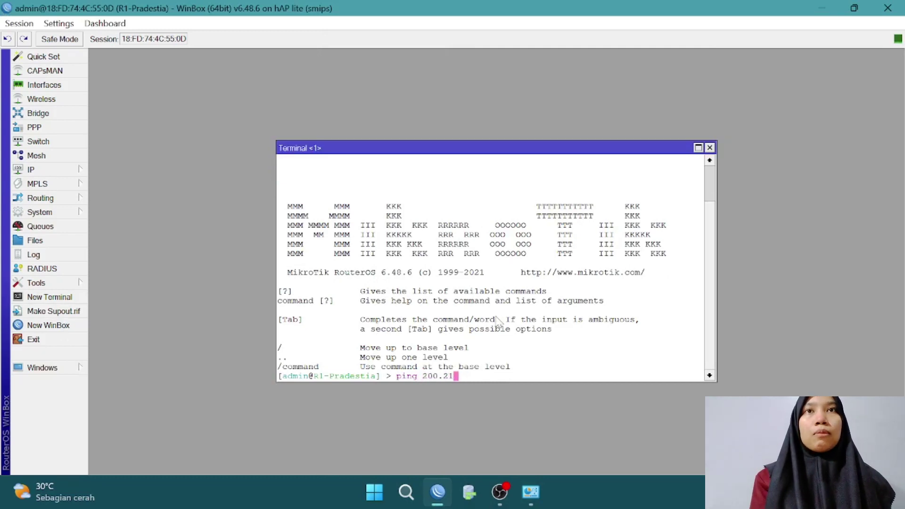
type("1,")
type("202.254")
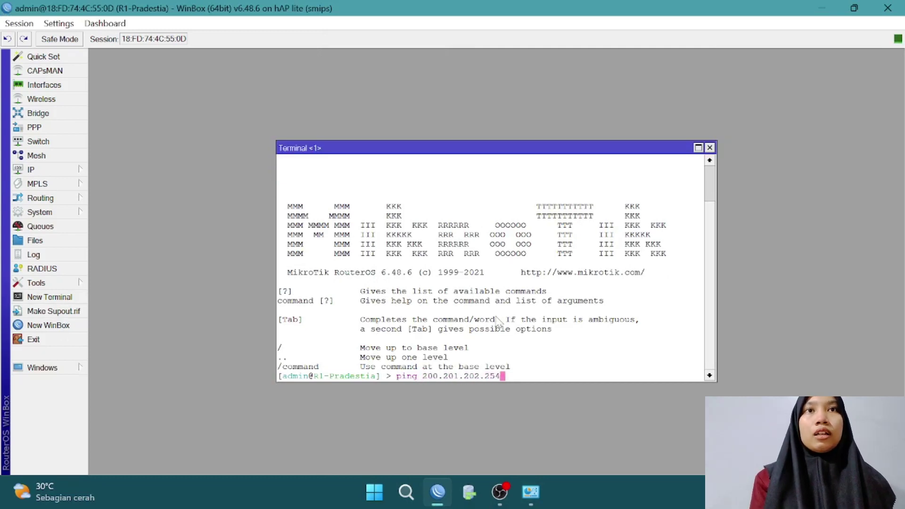
key("Return")
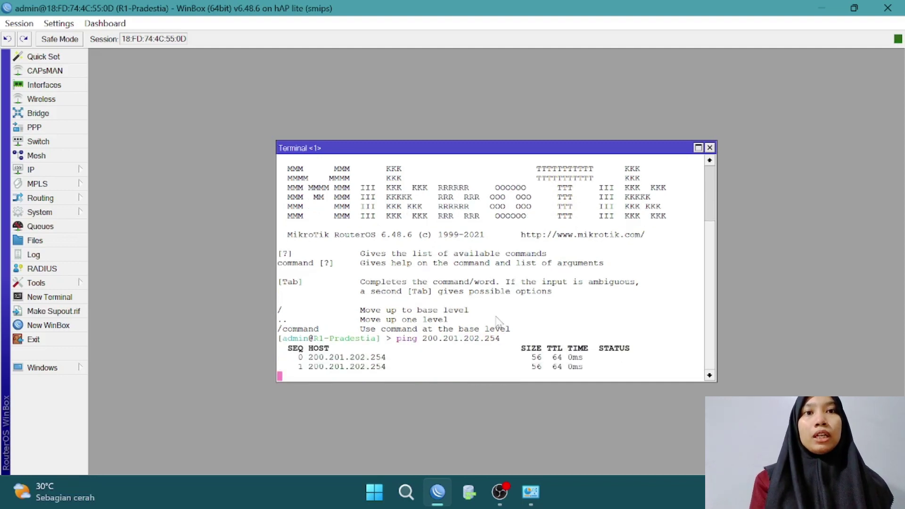
key("ctrl+c")
type("ping ")
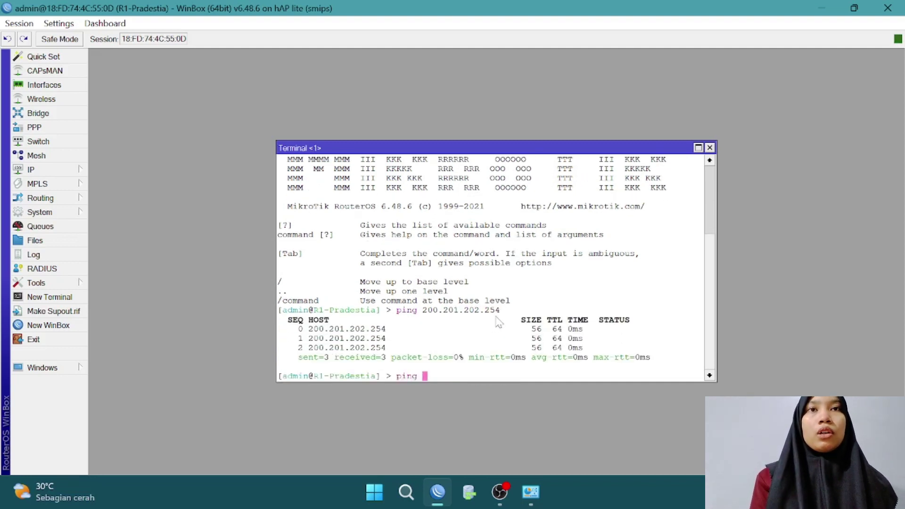
type("www.google.")
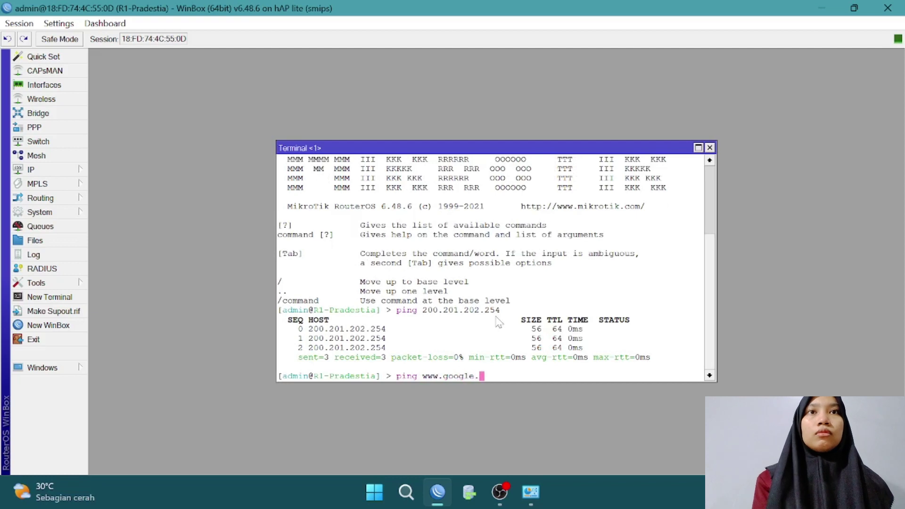
type("com")
key("Return")
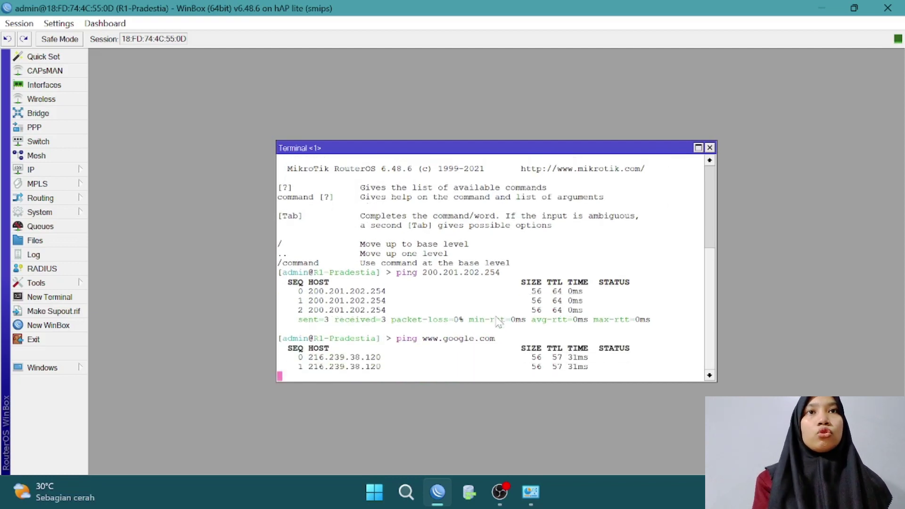
key("ctrl+c")
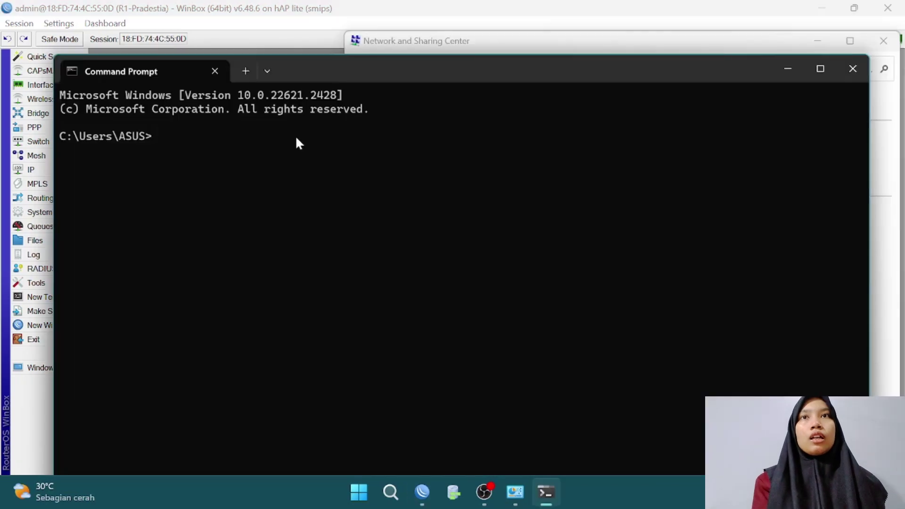
type("ping 2")
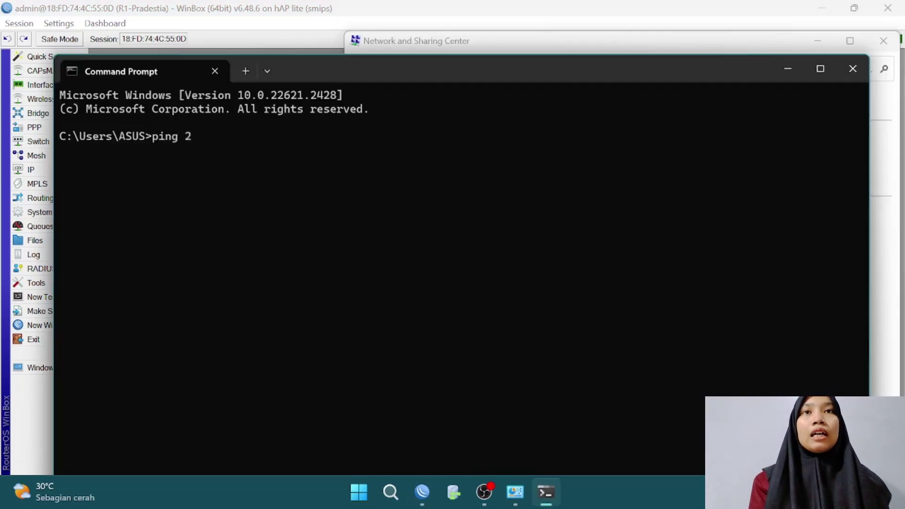
key("BackSpace")
type("20")
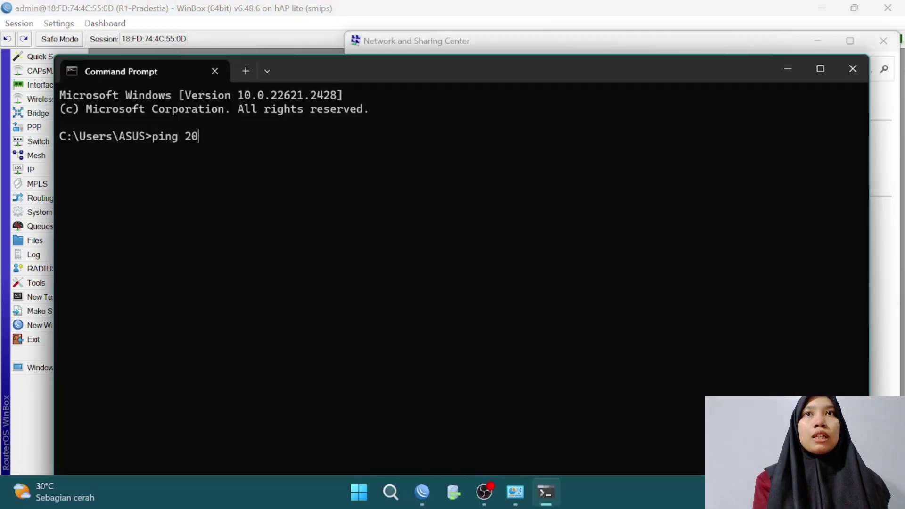
type("0.201.202.10")
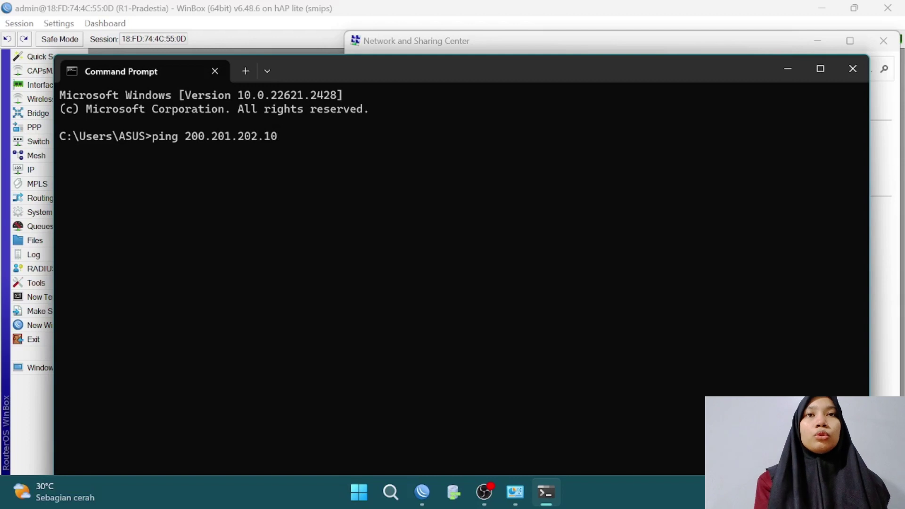
key("Return")
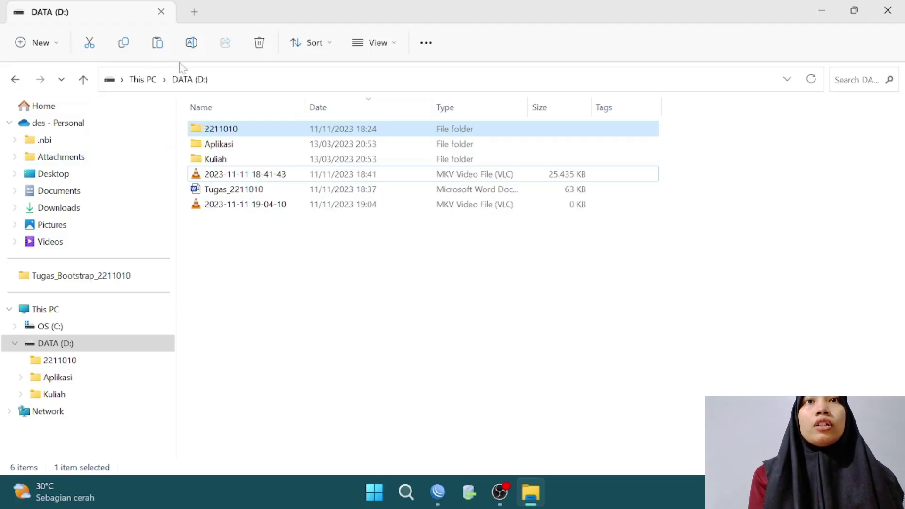
Open the network sharing settings of folder 2211010 on drive D: and add Everyone with Read/Write permission.
right_click(225, 129)
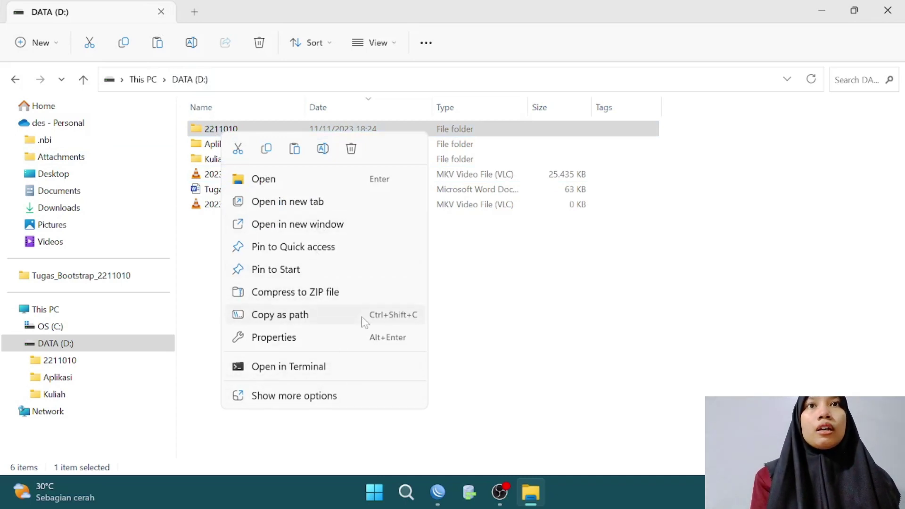
left_click(290, 339)
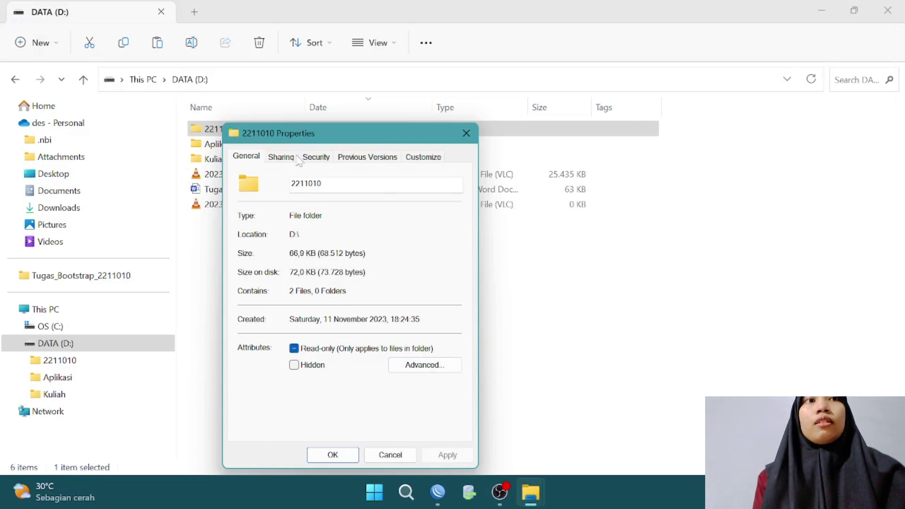
left_click(277, 157)
left_click(267, 253)
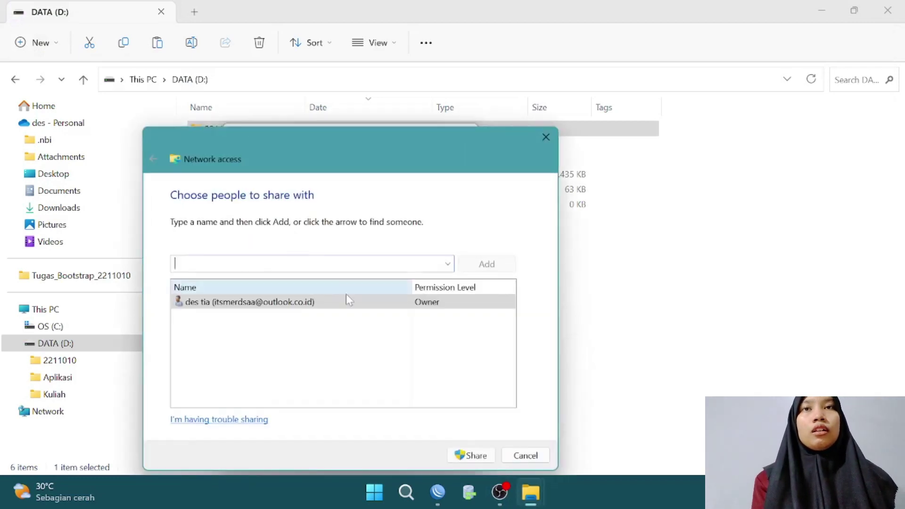
left_click(367, 306)
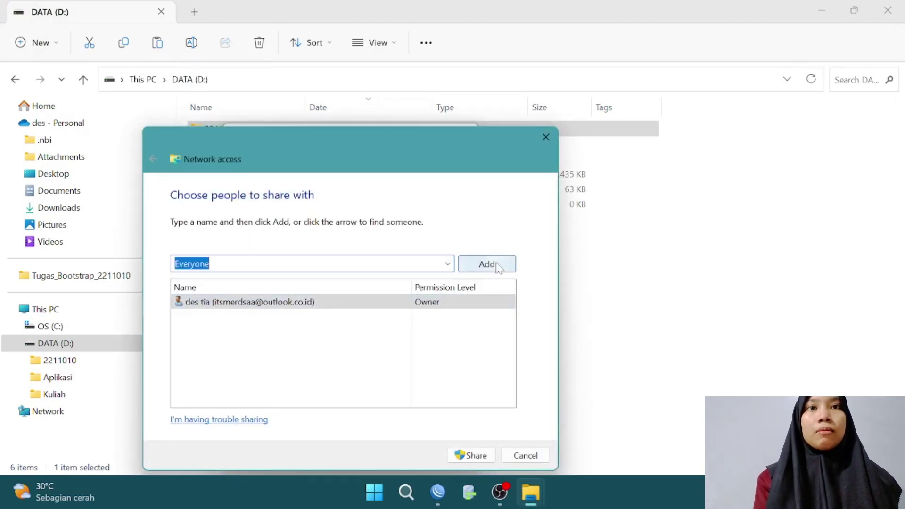
left_click(486, 264)
left_click(439, 316)
left_click(490, 336)
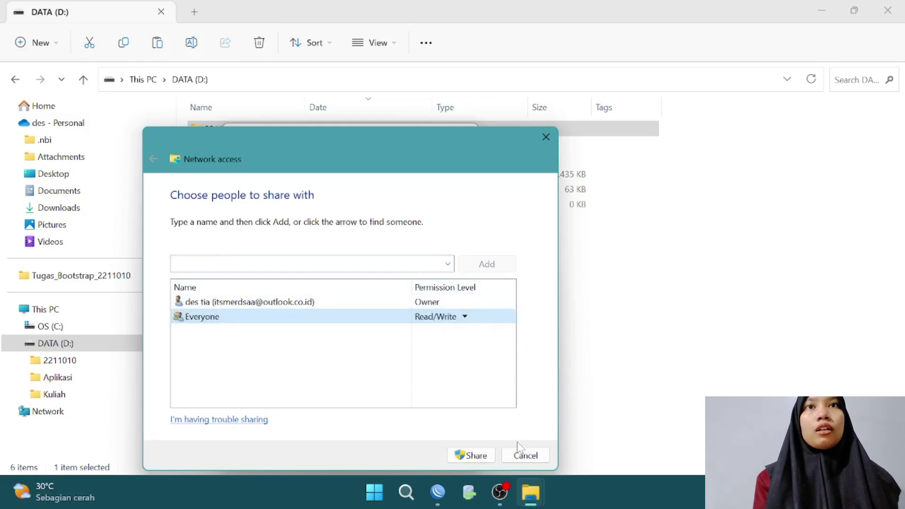
Share folder 2211010 with the chosen permissions and close its properties.
left_click(470, 455)
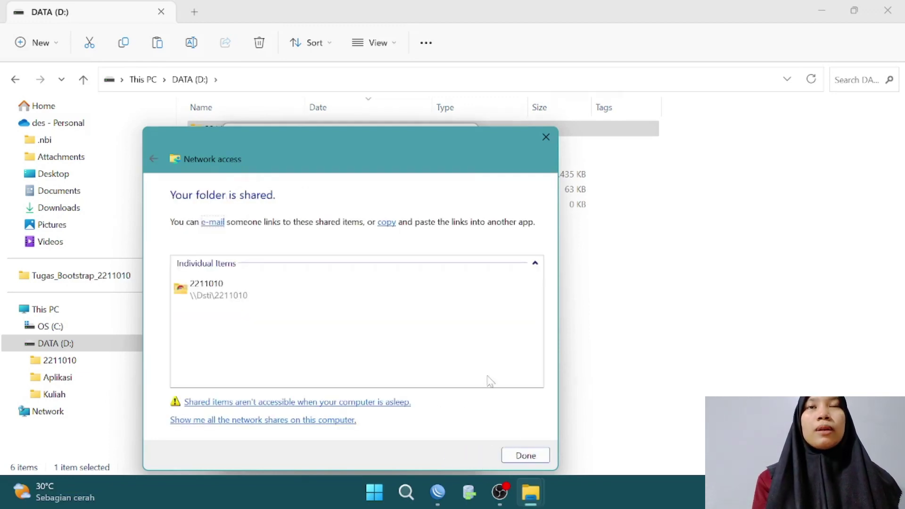
left_click(268, 293)
left_click(525, 455)
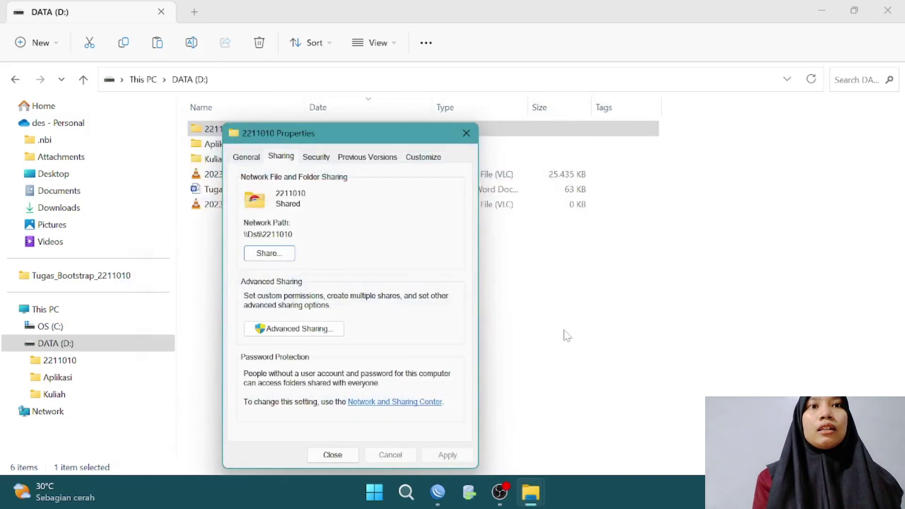
key("Escape")
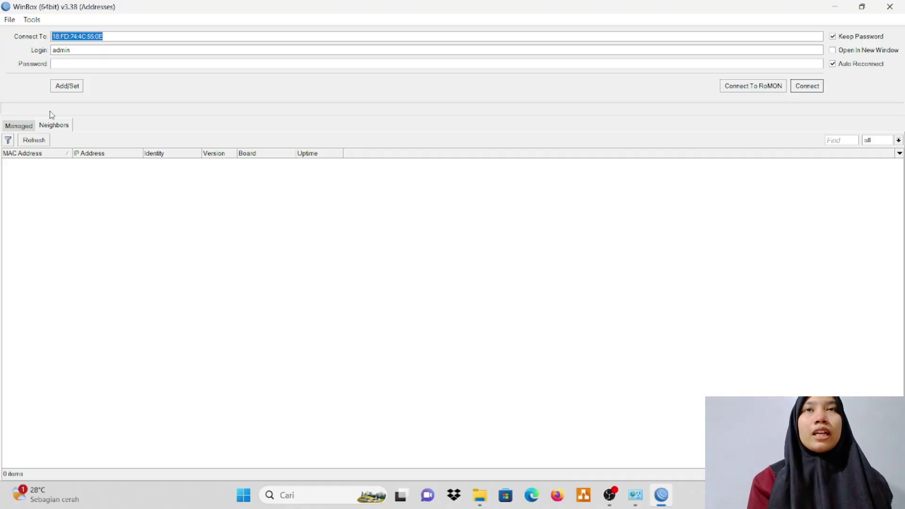
Switch to WinBox, refresh the neighbour list, connect to the router DC:2C:6E:92:79:2E and maximize its window.
left_click(44, 139)
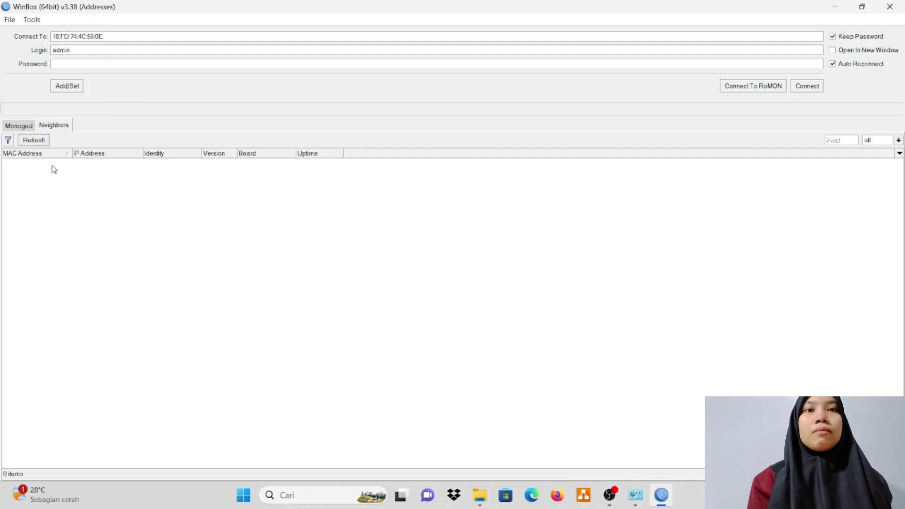
left_click(52, 164)
left_click(806, 87)
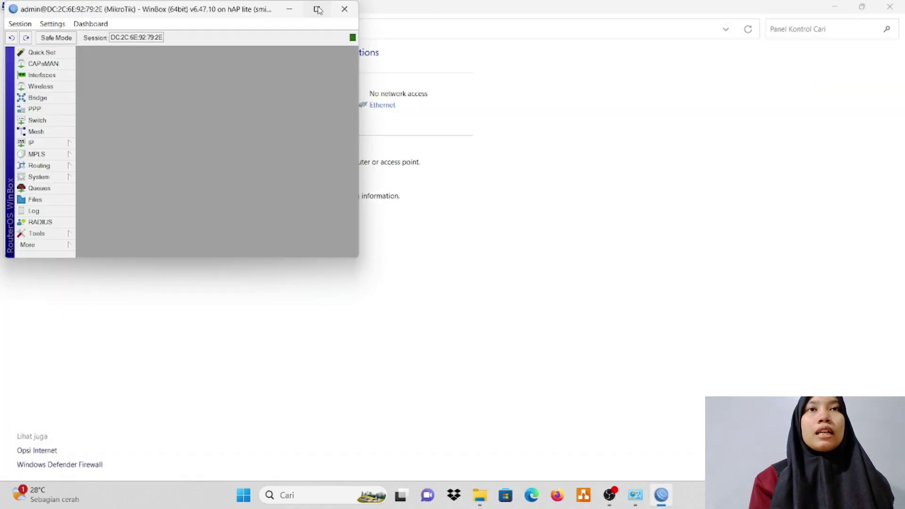
left_click(318, 10)
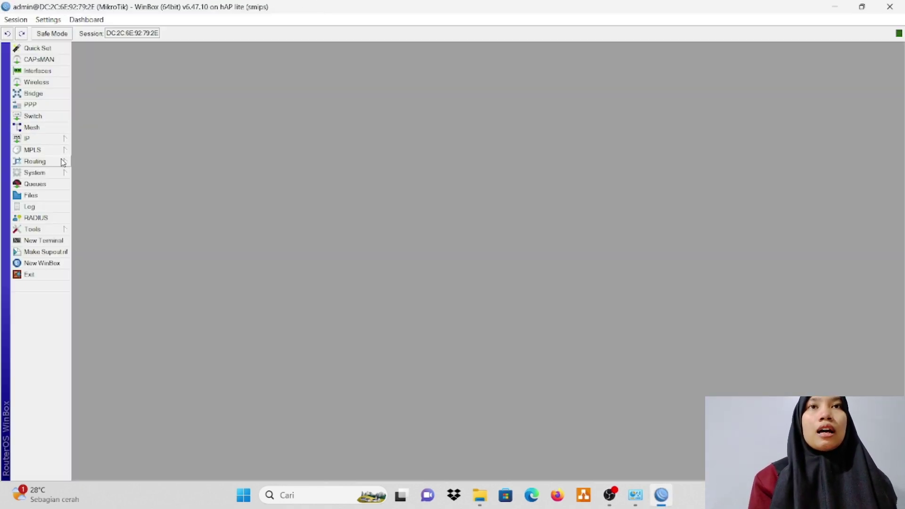
Set the router's system identity to R2- followed by the owner's name.
left_click(60, 173)
left_click(109, 231)
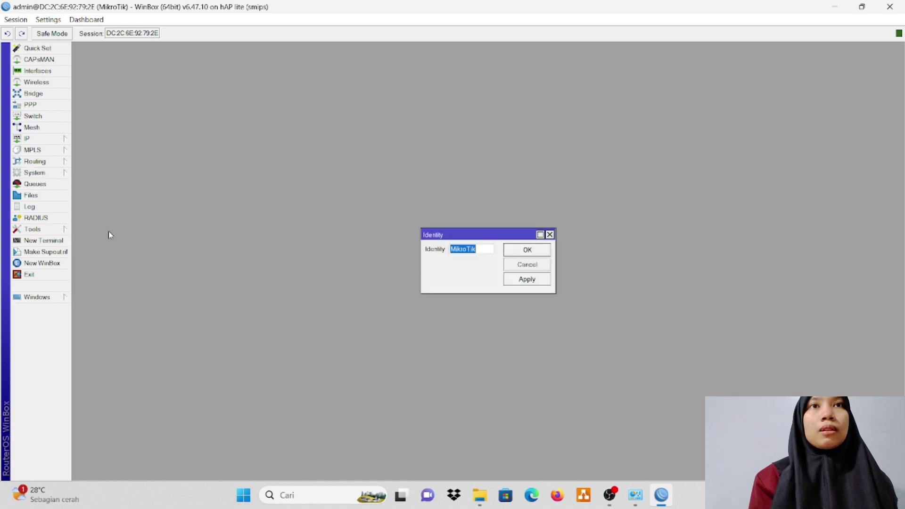
key("BackSpace")
key("Caps_Lock")
type("R2-")
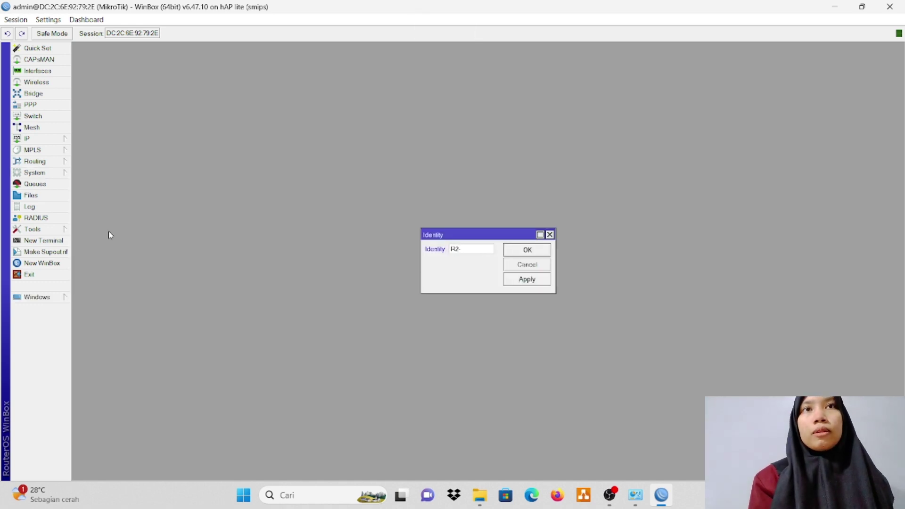
type("P")
key("Caps_Lock")
type("tad")
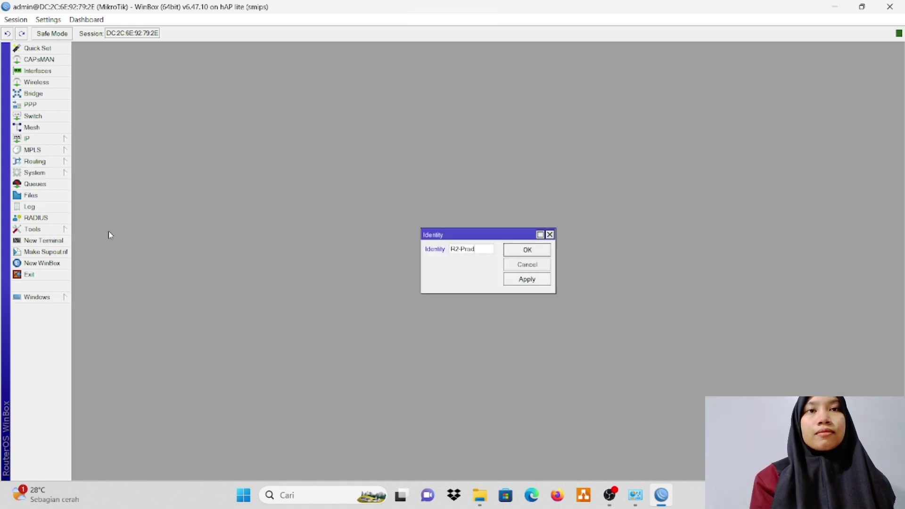
left_click(524, 248)
Rename the ether1 interface to "ether1-ke R1".
left_click(56, 72)
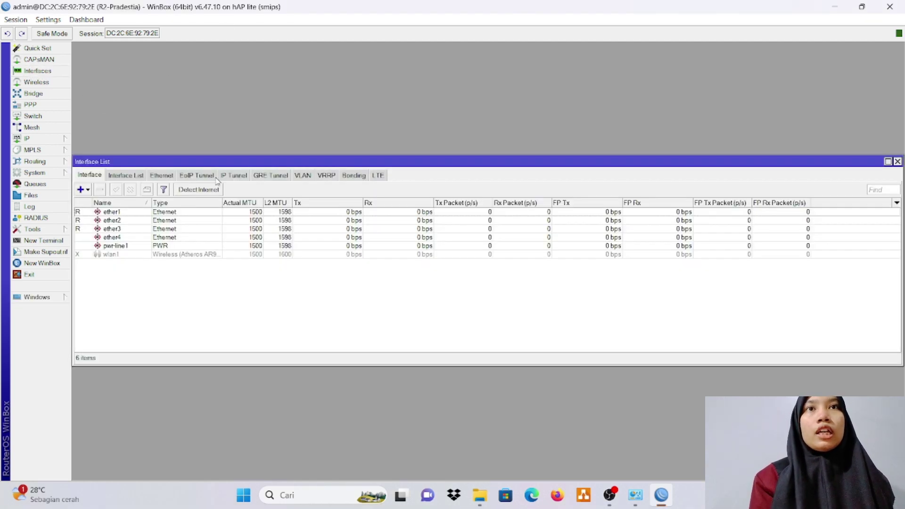
double_click(144, 213)
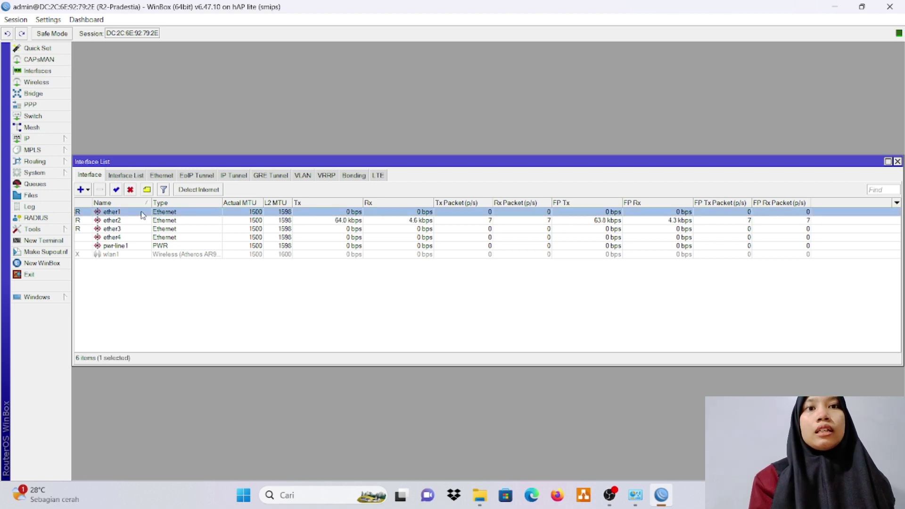
left_click(475, 172)
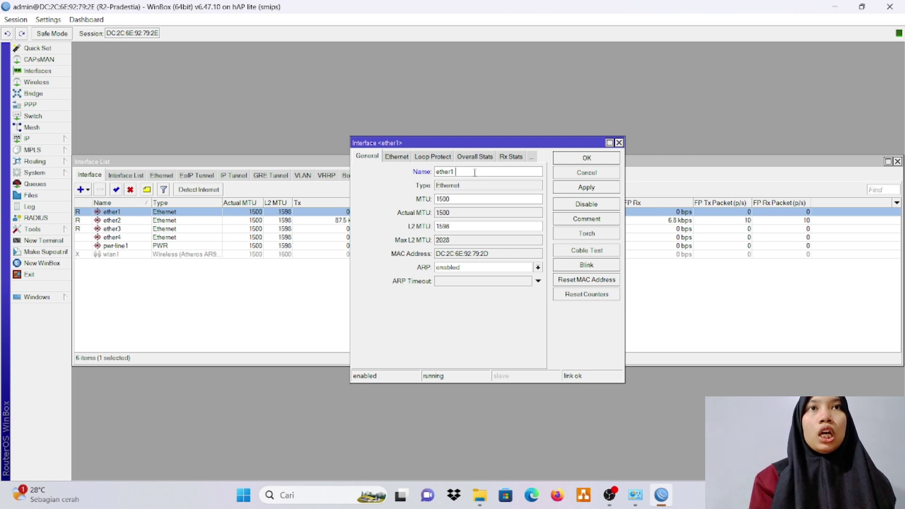
type("kle")
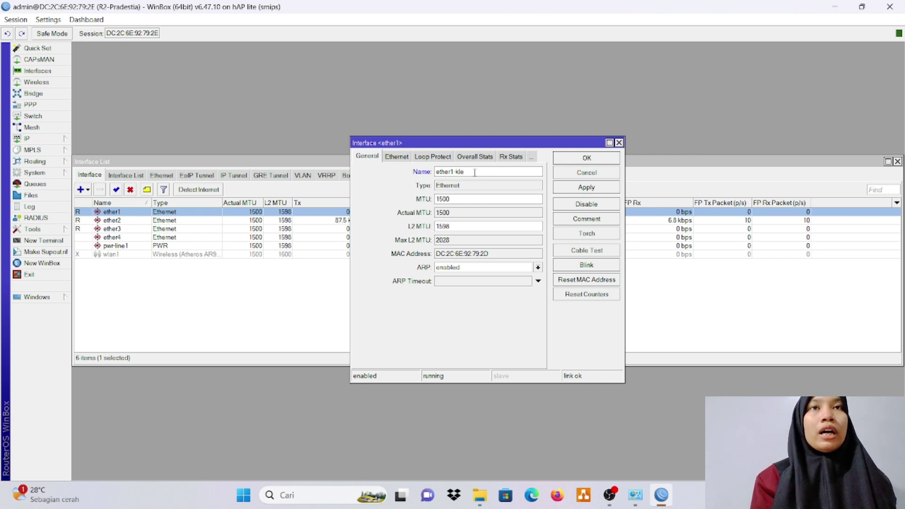
key("Caps_Lock")
type("R")
key("Caps_Lock")
type("1")
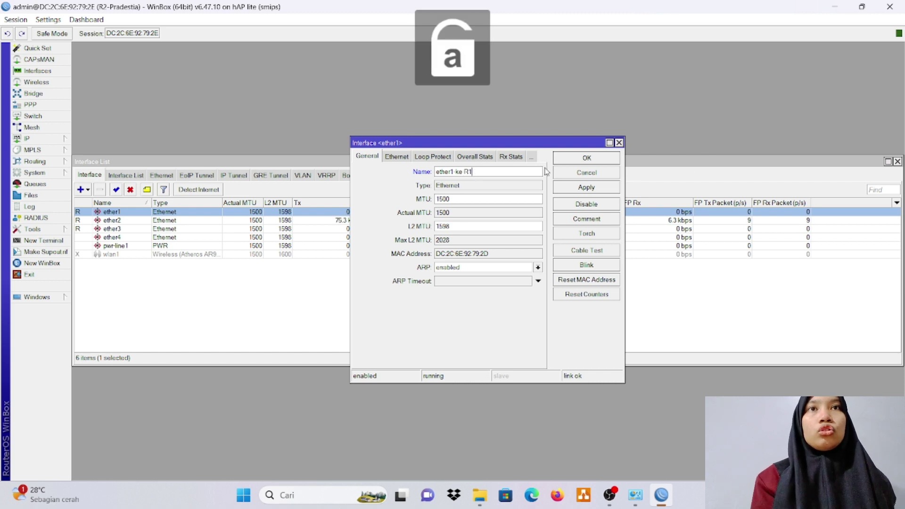
key("Return")
Rename the ether2 interface to "ether2-PCB".
double_click(129, 222)
left_click(483, 171)
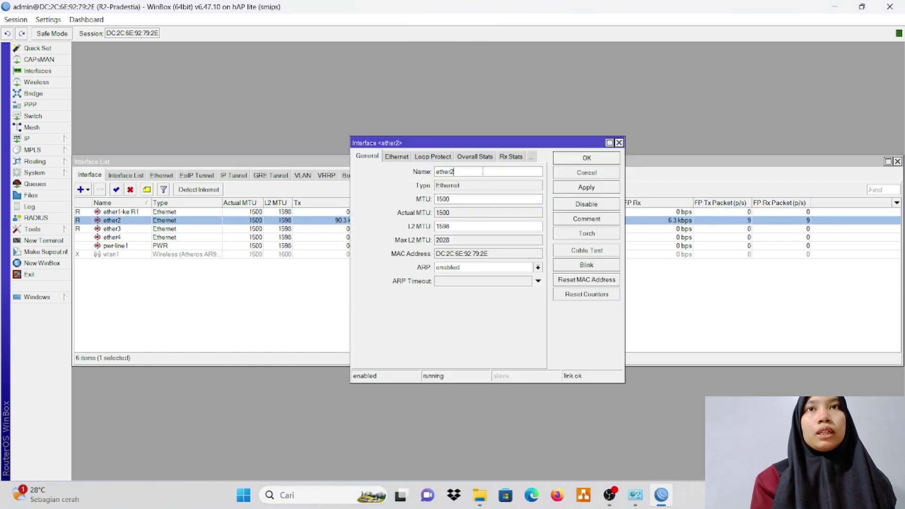
key("Caps_Lock")
type("PC")
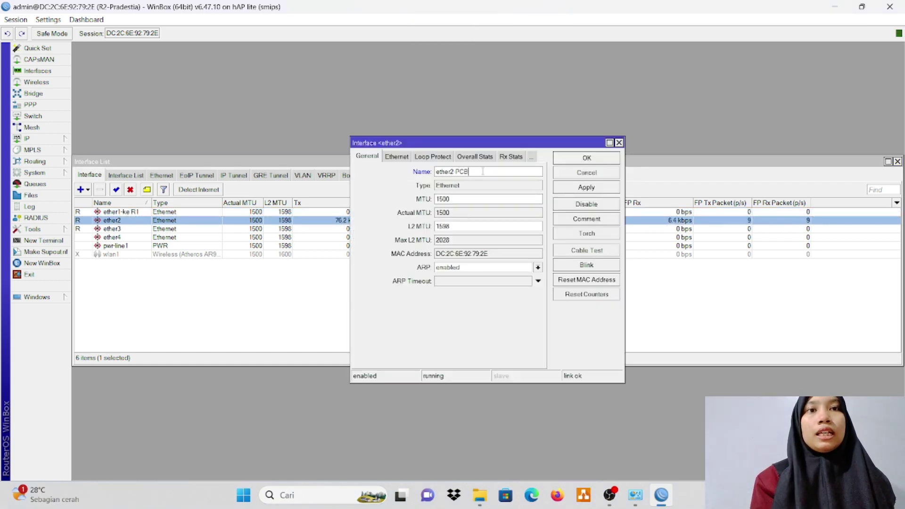
type("B")
key("Caps_Lock")
left_click(571, 162)
Rename the ether3 interface to "ether3-PCC".
double_click(123, 229)
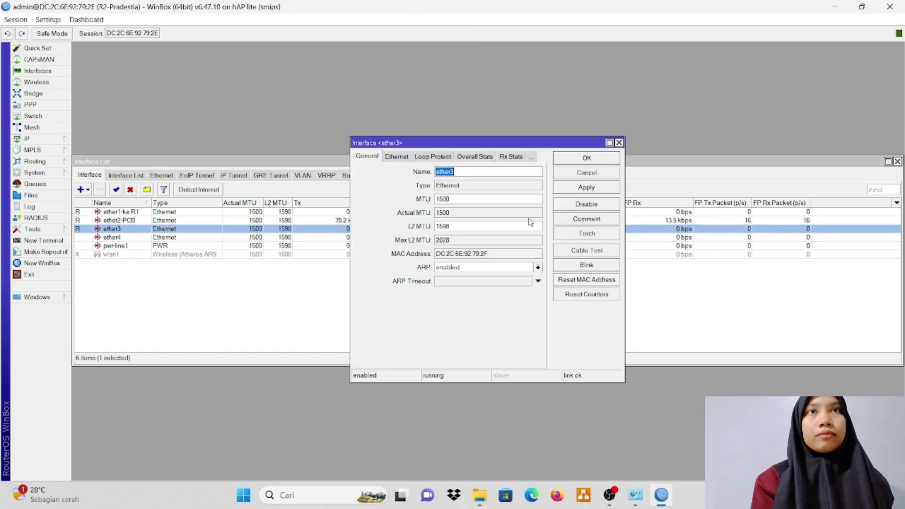
left_click(490, 172)
type("-")
key("Caps_Lock")
type("PCC")
key("Caps_Lock")
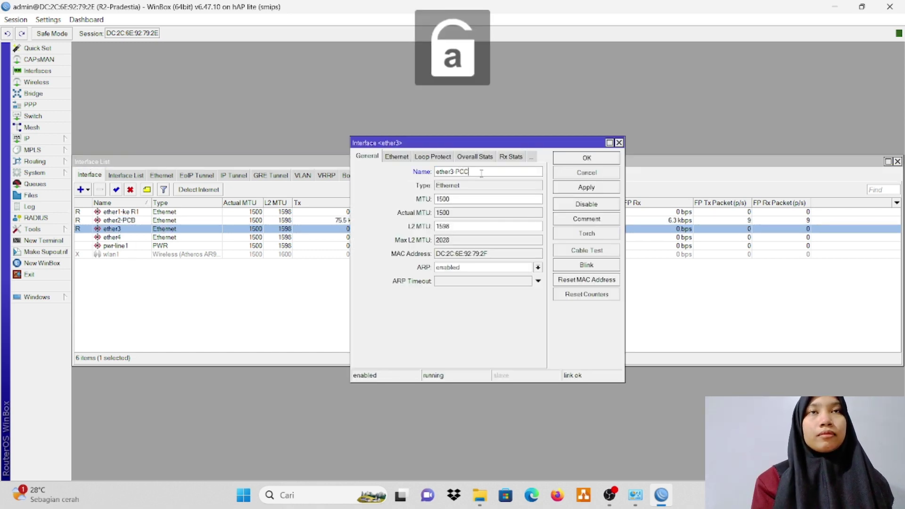
left_click(571, 162)
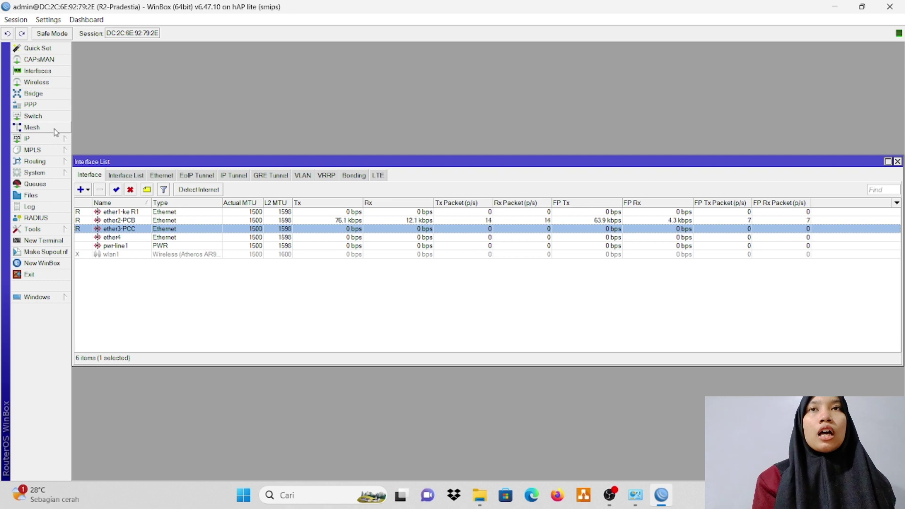
Create a new bridge named "bridge-LAN" on the router.
left_click(43, 93)
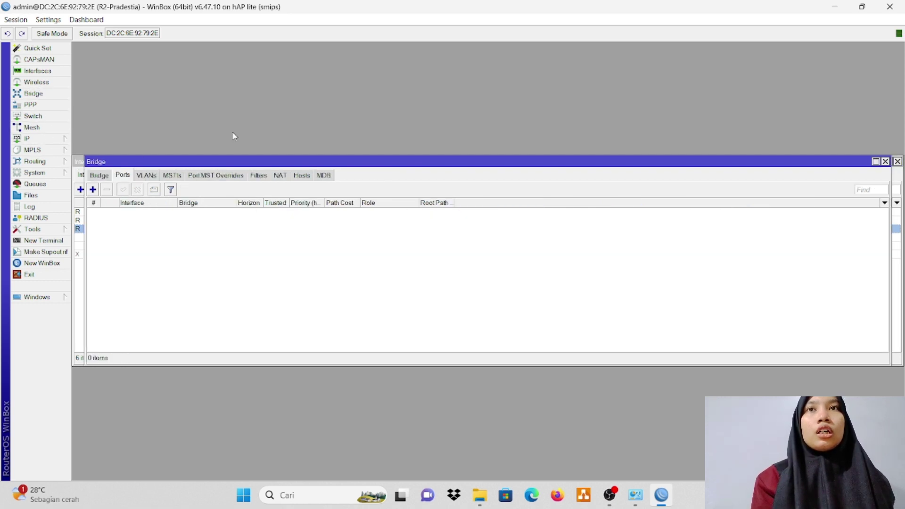
left_click(100, 176)
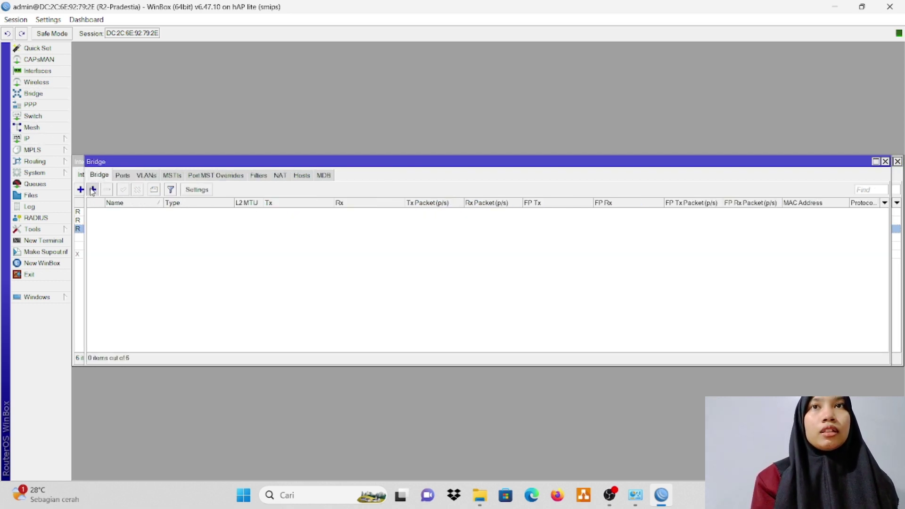
left_click(93, 190)
left_click(471, 175)
type("-")
key("Caps_Lock")
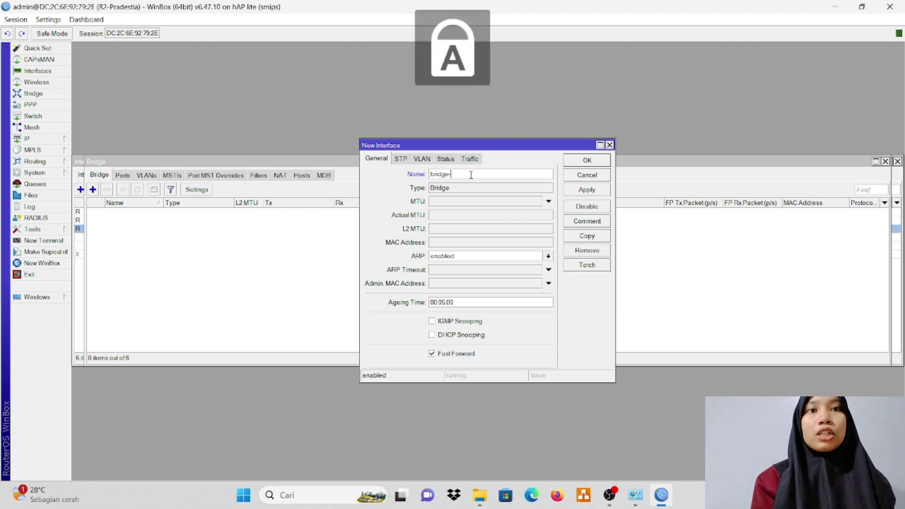
type("LAN")
key("Caps_Lock")
left_click(587, 161)
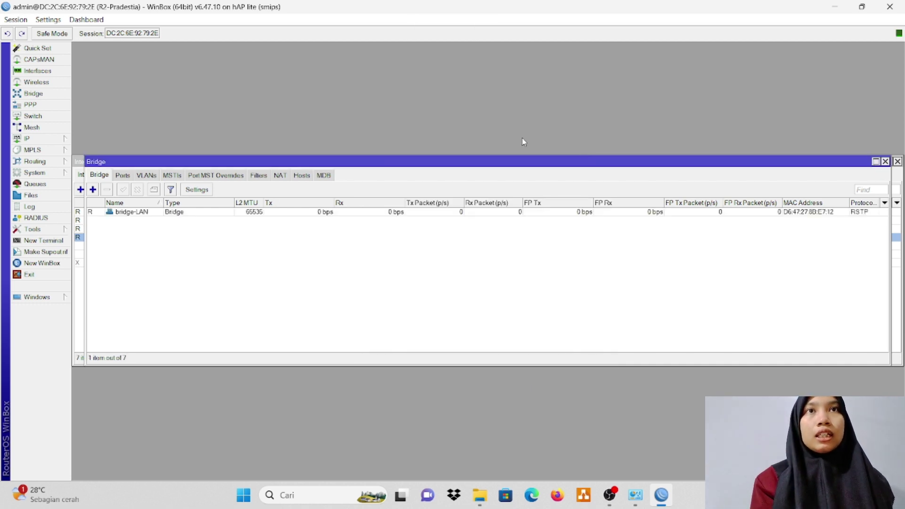
Add the ether1-ke R1 interface as a port of bridge-LAN.
left_click(121, 175)
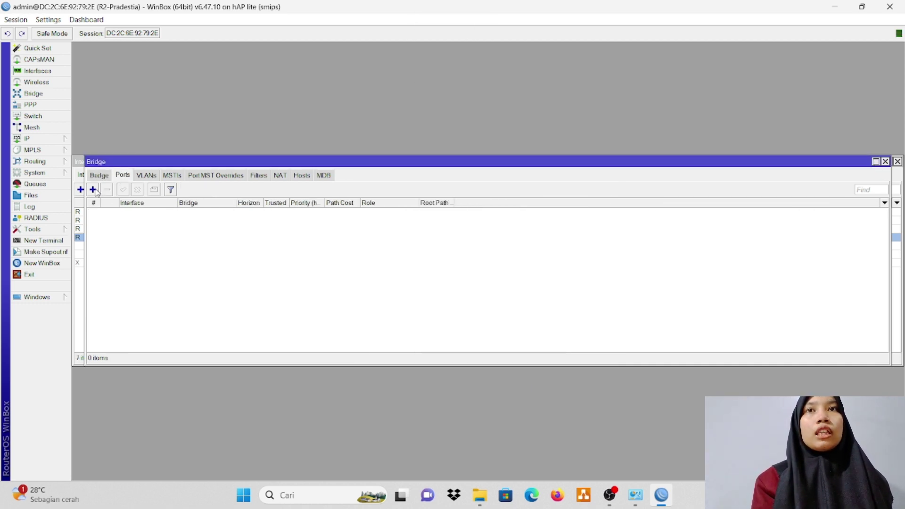
left_click(93, 190)
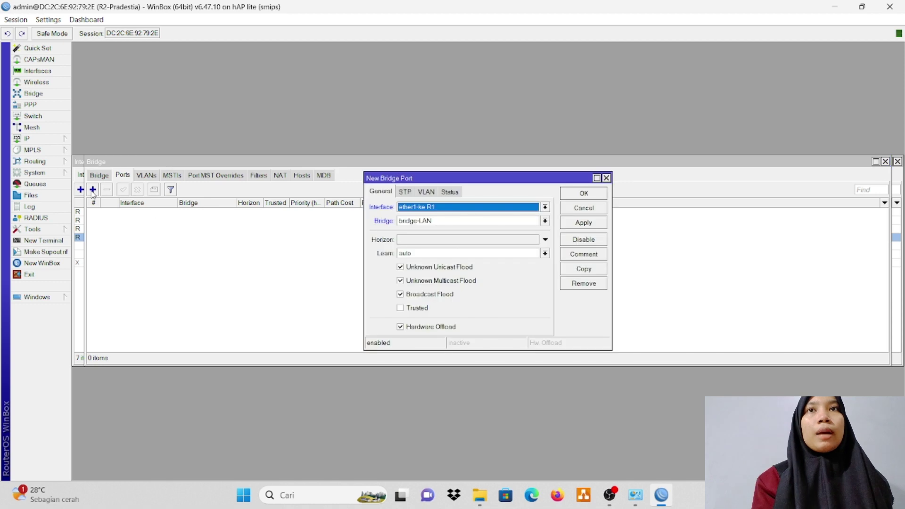
left_click(594, 197)
Add the ether2-PCB interface as a port of bridge-LAN.
left_click(98, 193)
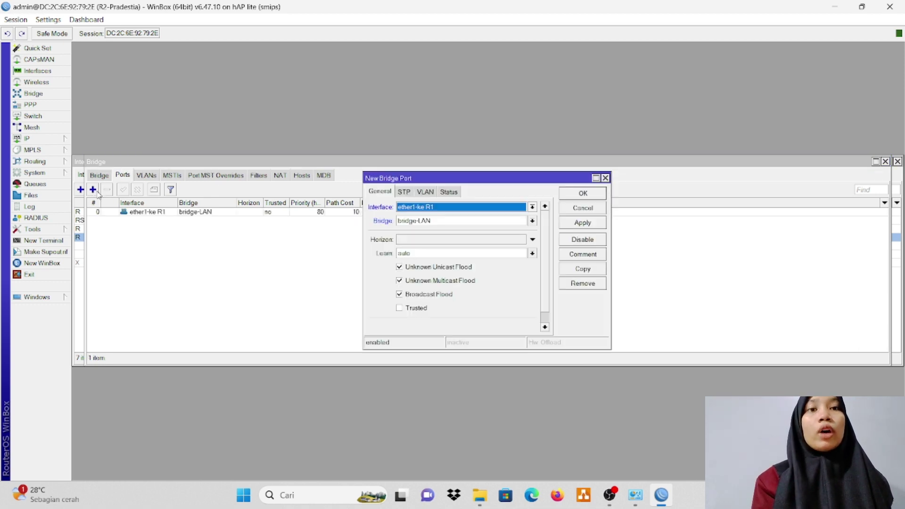
left_click(517, 207)
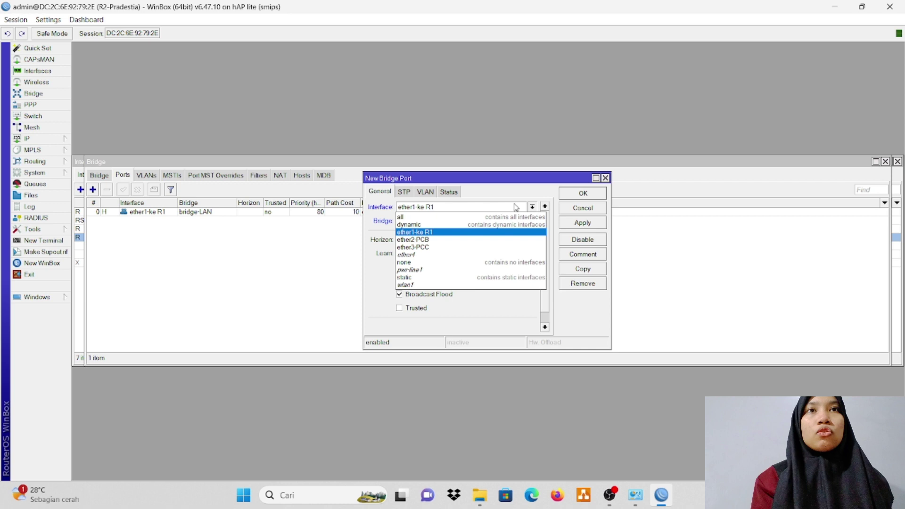
left_click(485, 240)
left_click(578, 193)
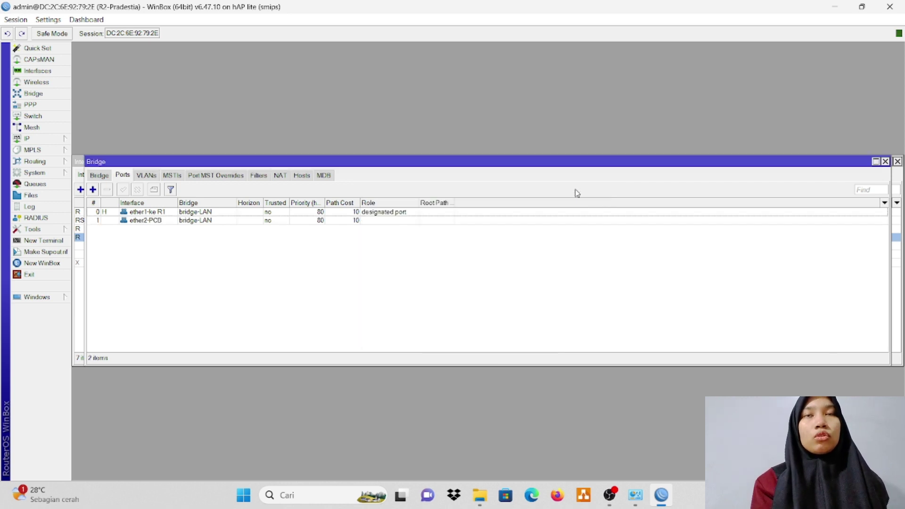
Add the ether3-PCC interface as a port of bridge-LAN and close the bridge and interface windows.
left_click(92, 189)
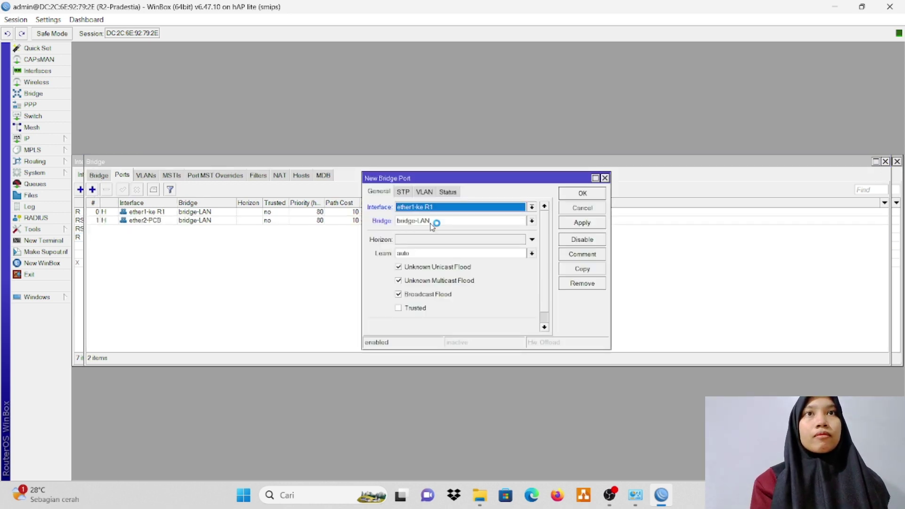
left_click(438, 209)
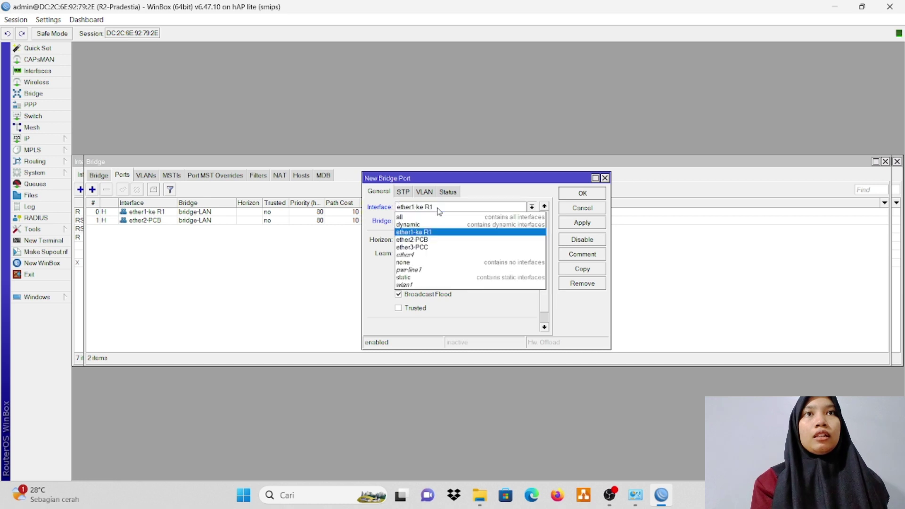
left_click(428, 247)
left_click(583, 194)
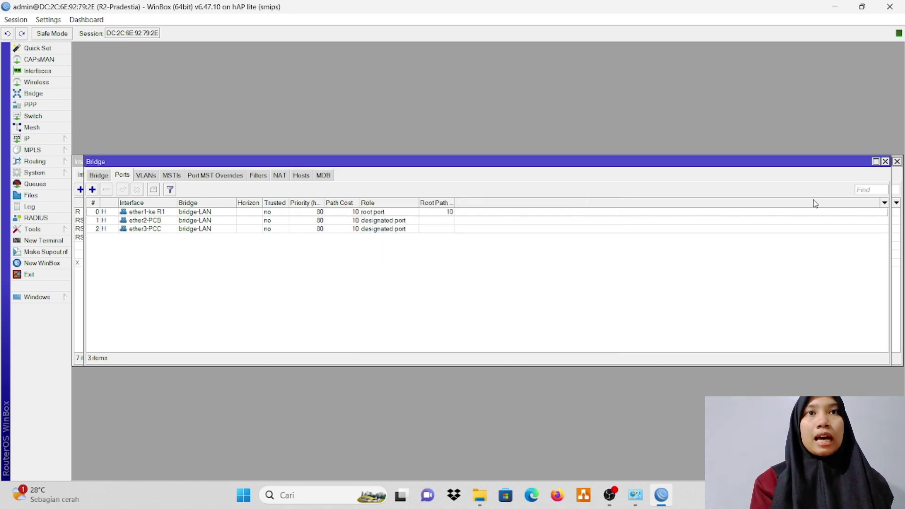
left_click(886, 162)
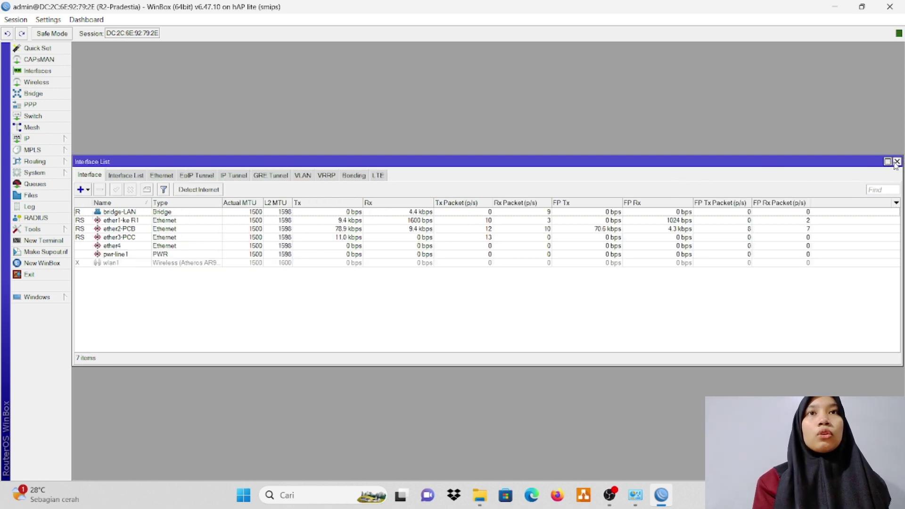
left_click(896, 162)
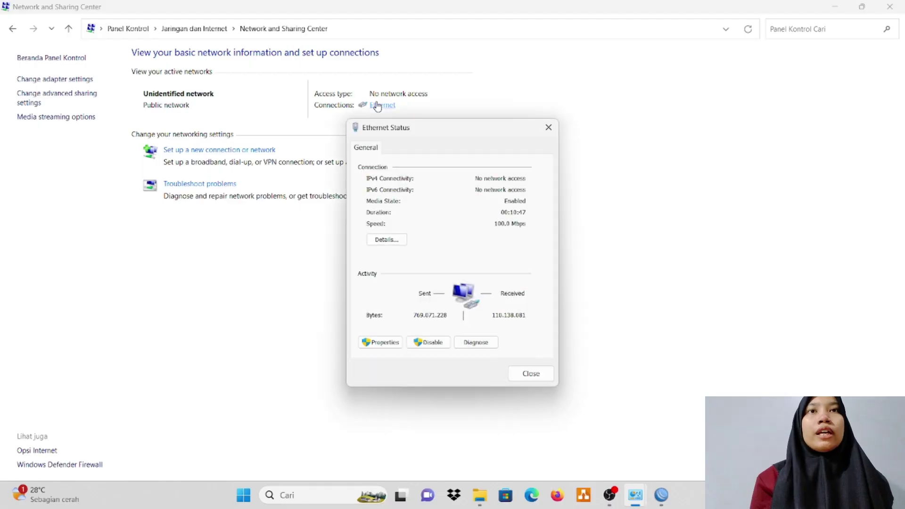
Switch the PC's Ethernet adapter to a manual IPv4 configuration with IP address 10.11.12.3.
left_click(380, 341)
double_click(459, 275)
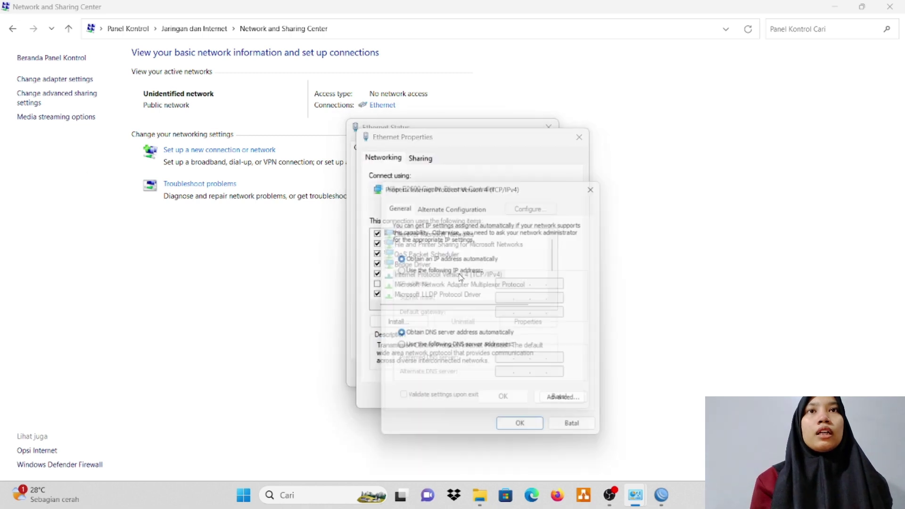
left_click(455, 271)
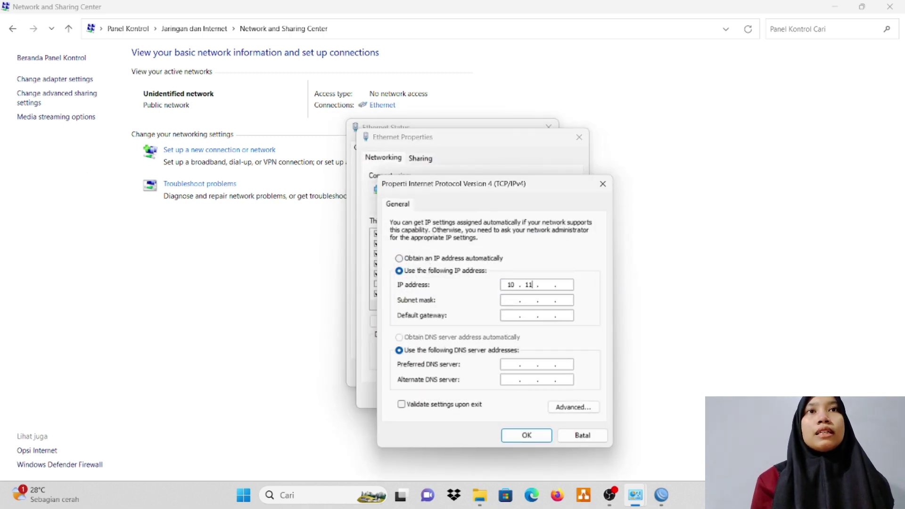
left_click(546, 285)
type("10 . 11 . 12")
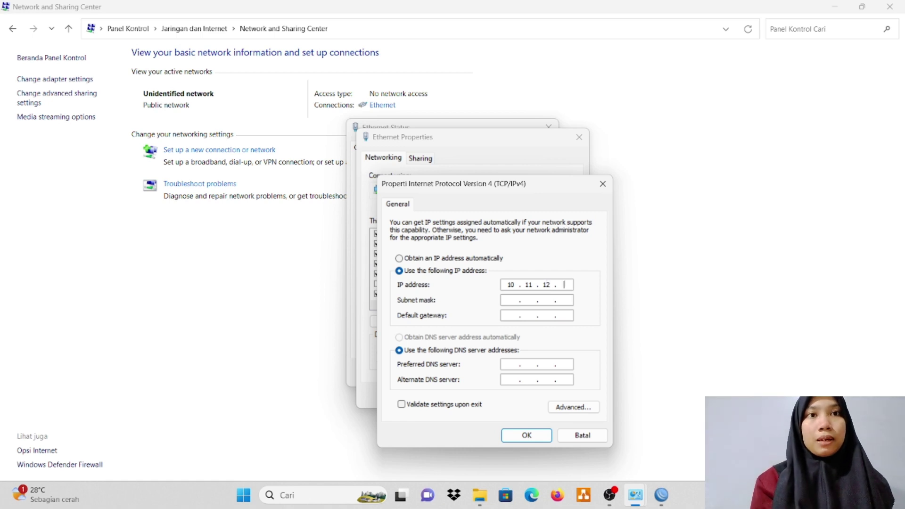
Set the Ethernet adapter's subnet mask to 255.255.255.248 and its default gateway to 10.11.12.1.
left_click(506, 300)
key("BackSpace")
key("BackSpace")
key("BackSpace")
key("BackSpace")
key("BackSpace")
key("BackSpace")
key("BackSpace")
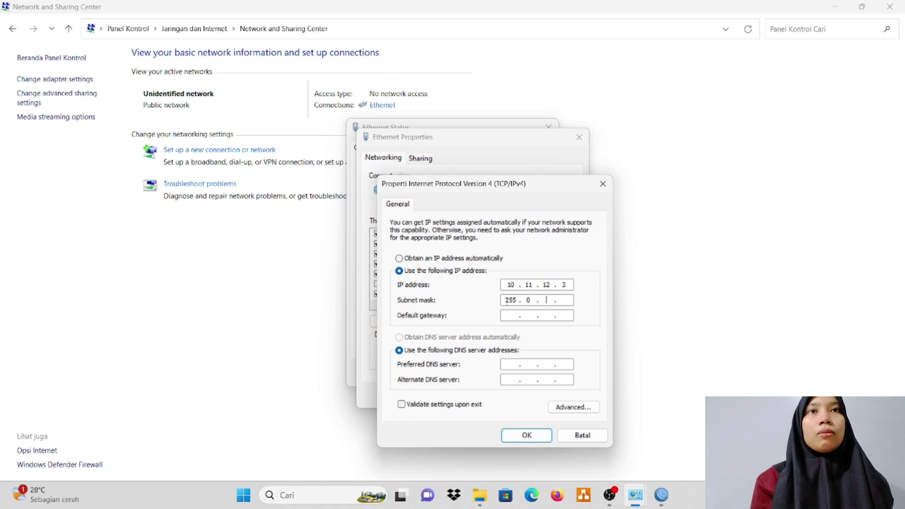
type("255.155.255.")
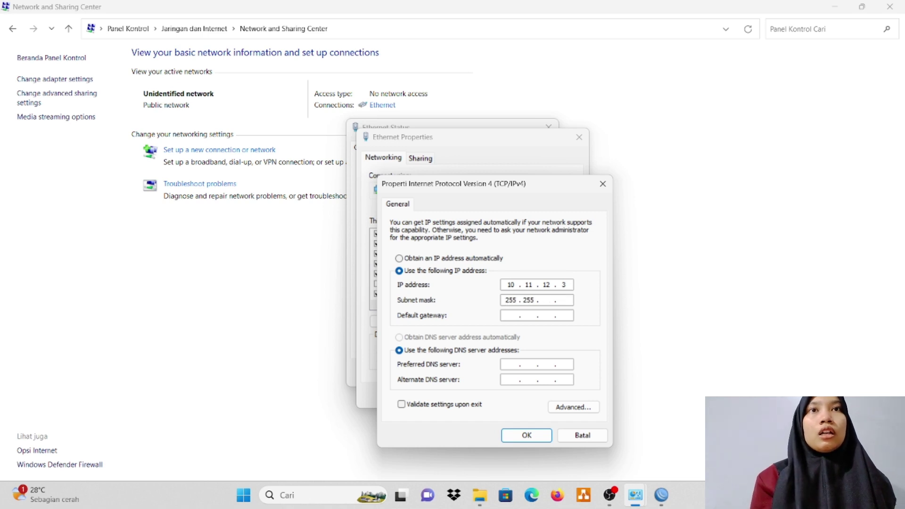
type("248")
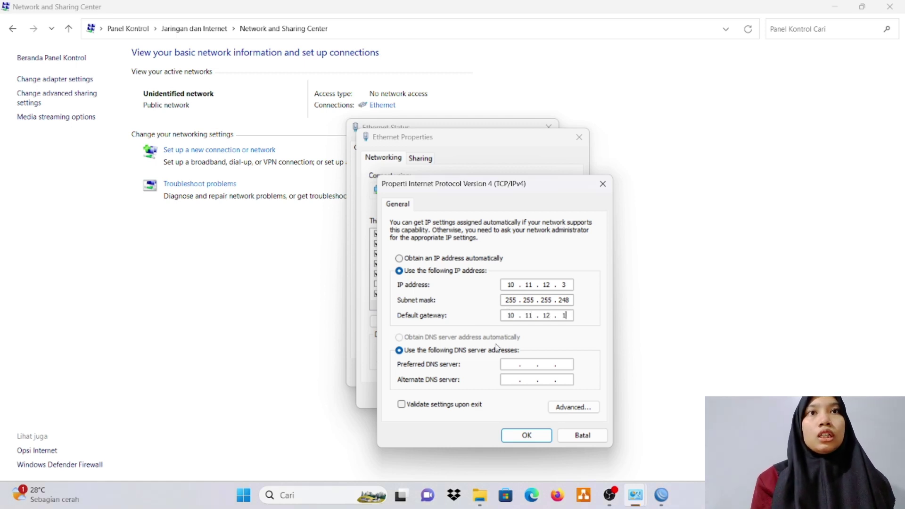
Set the preferred DNS server to the default gateway's address and apply and close the Ethernet adapter's settings.
left_click(509, 366)
type("10 . 1")
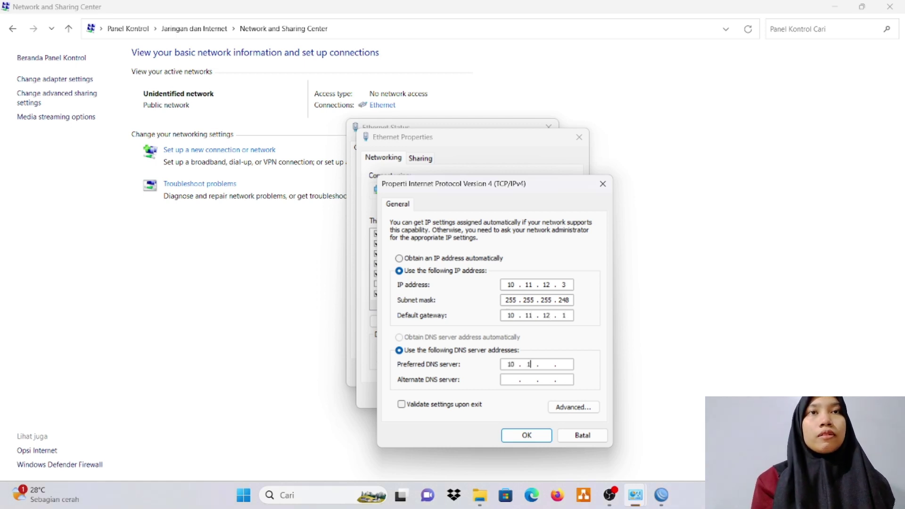
type("1 . 12")
left_click(526, 435)
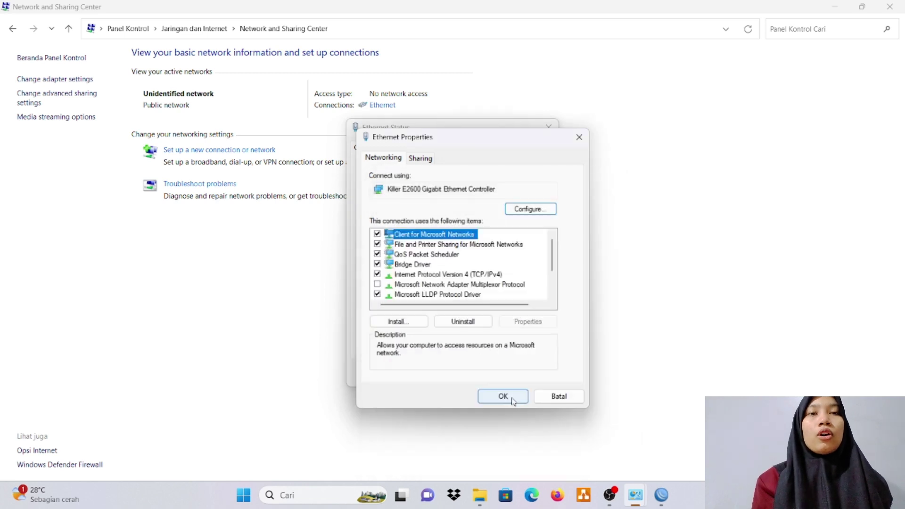
left_click(505, 397)
left_click(531, 374)
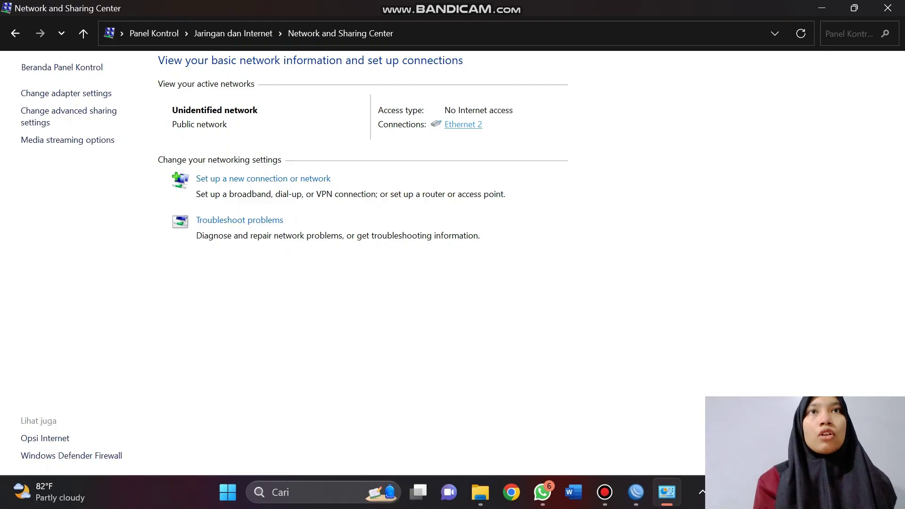
On the other PC, switch the Ethernet 2 adapter to a manual IPv4 configuration with IP address 10.11.12.4.
left_click(463, 123)
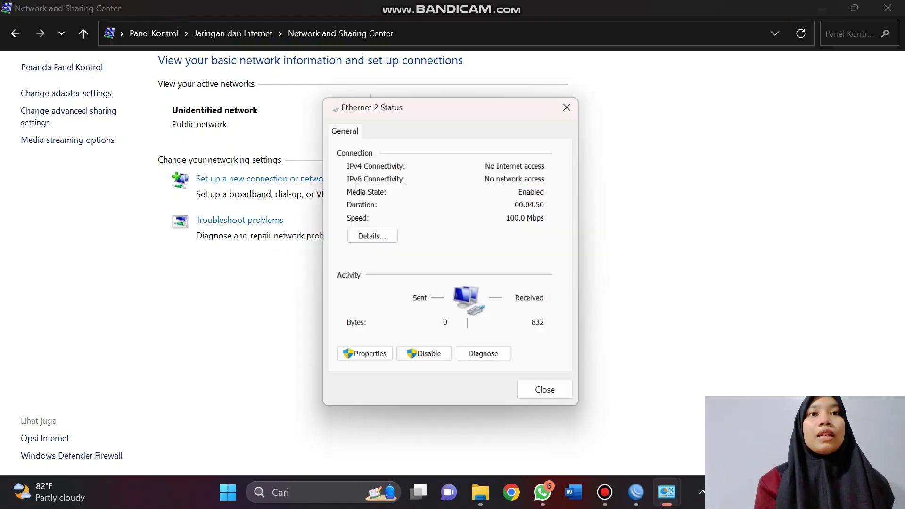
left_click(363, 358)
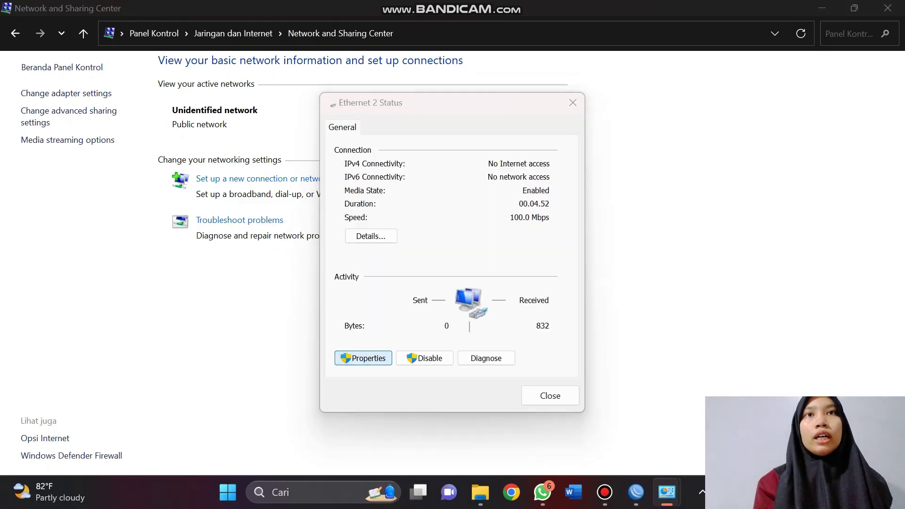
double_click(442, 279)
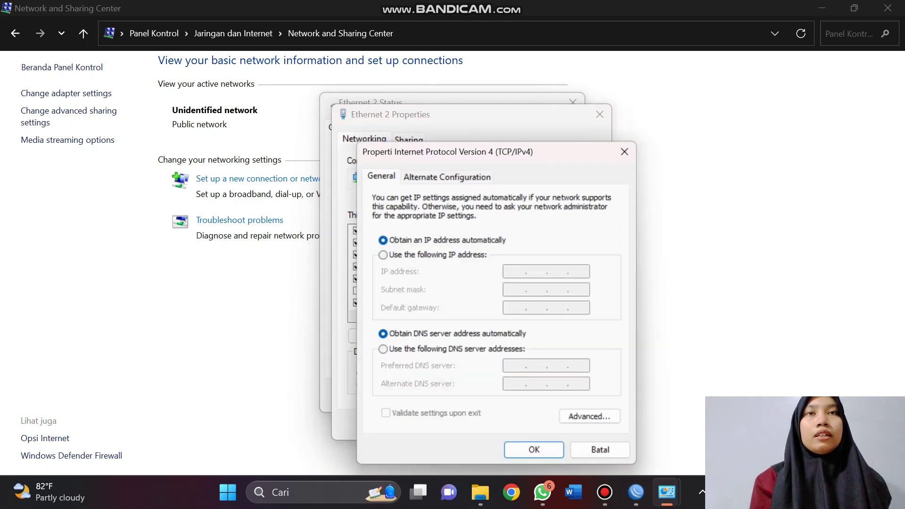
left_click(382, 255)
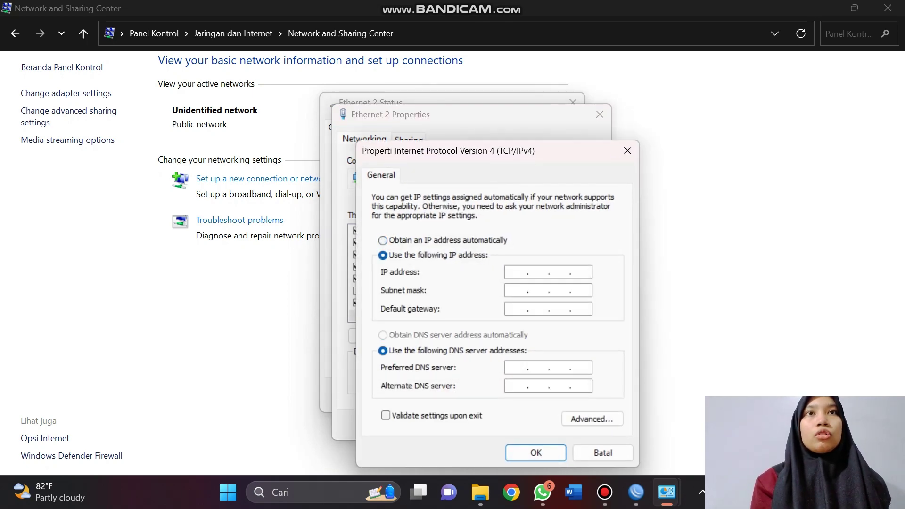
type("10.11.")
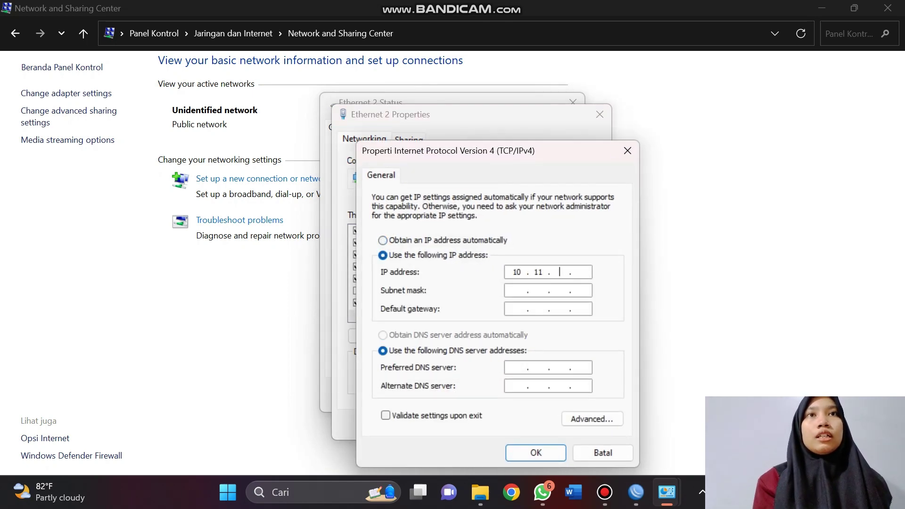
type("12")
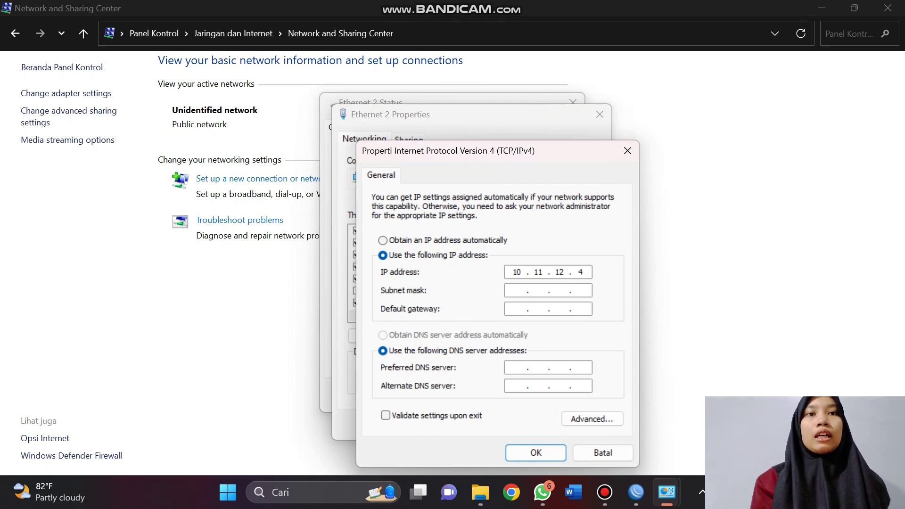
Set the Ethernet 2 adapter's subnet mask to 255.255.255.248.
key("Tab")
key("BackSpace")
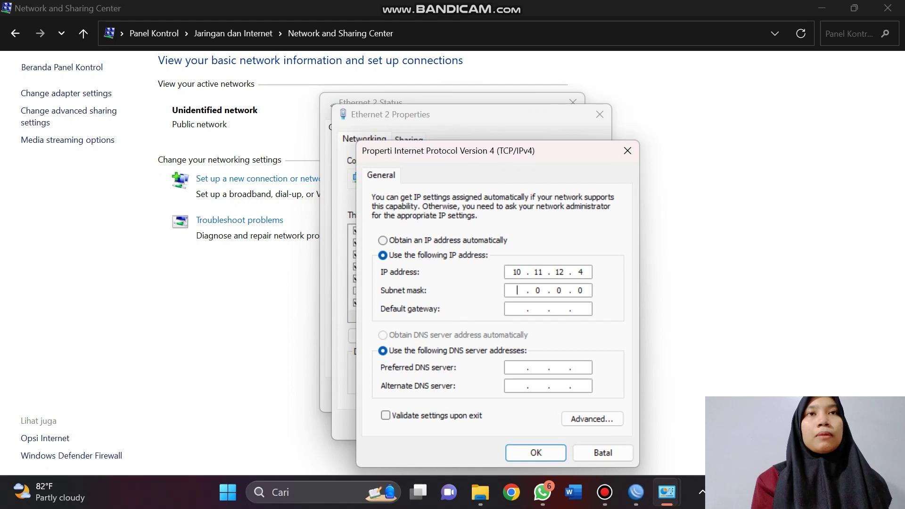
type("255 ")
type("255")
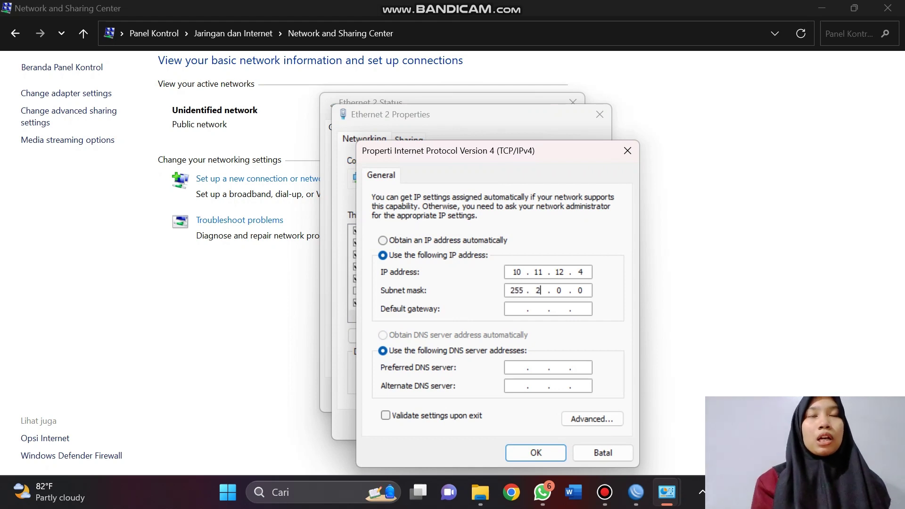
type("255")
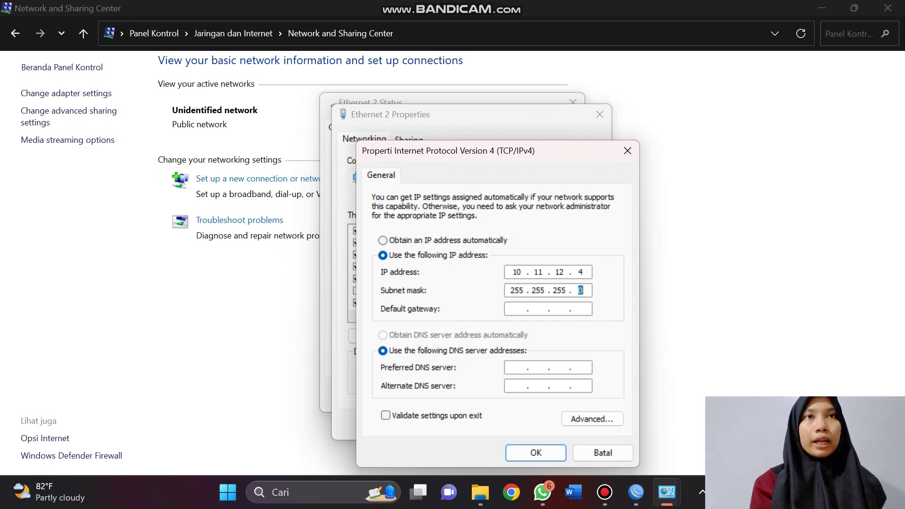
type("248")
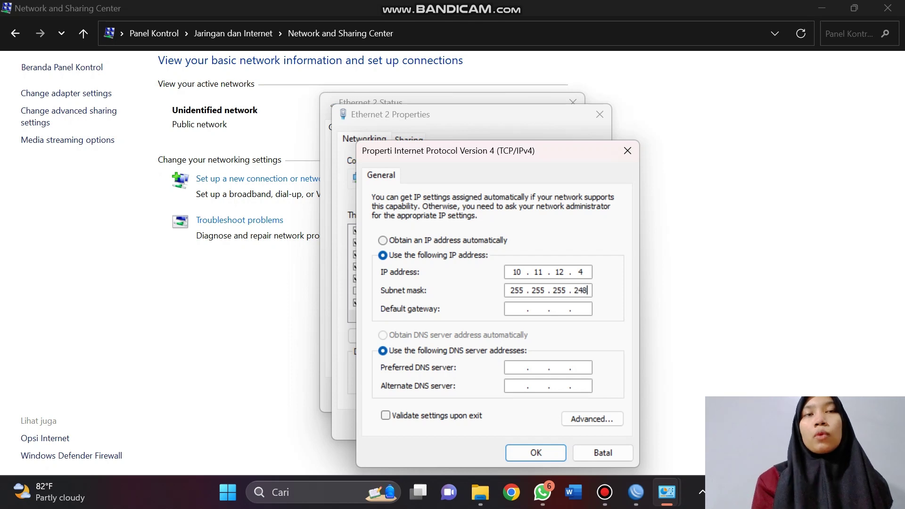
Set both the default gateway and preferred DNS server of Ethernet 2 to 10.11.12.1 and apply the settings.
type("10 . . .")
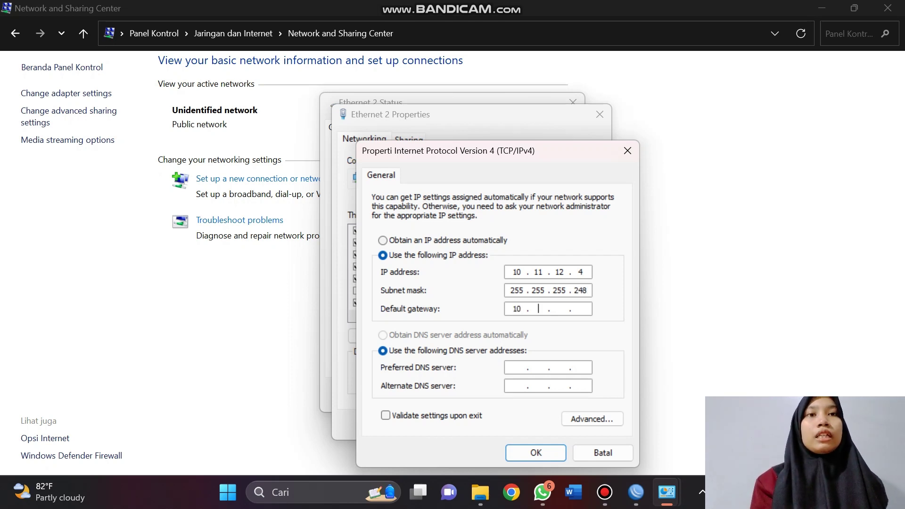
type("11.12.")
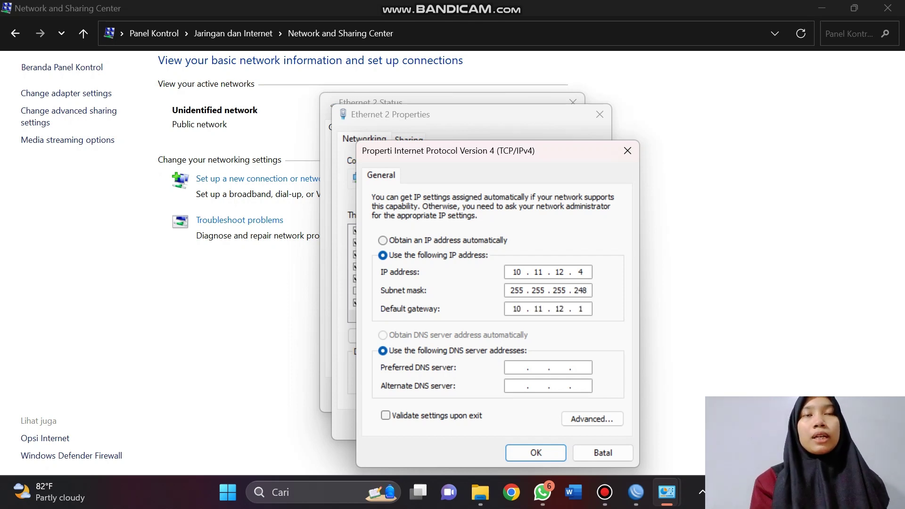
type("10.11.12.")
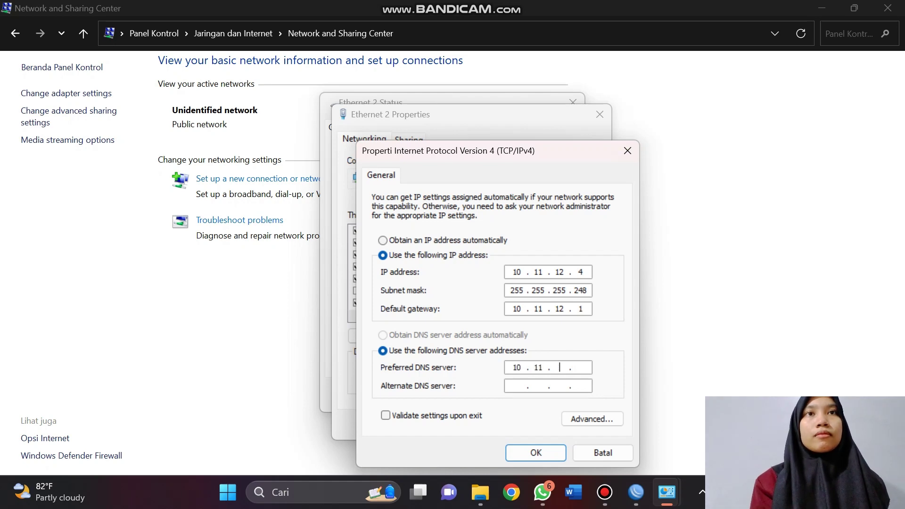
type("1")
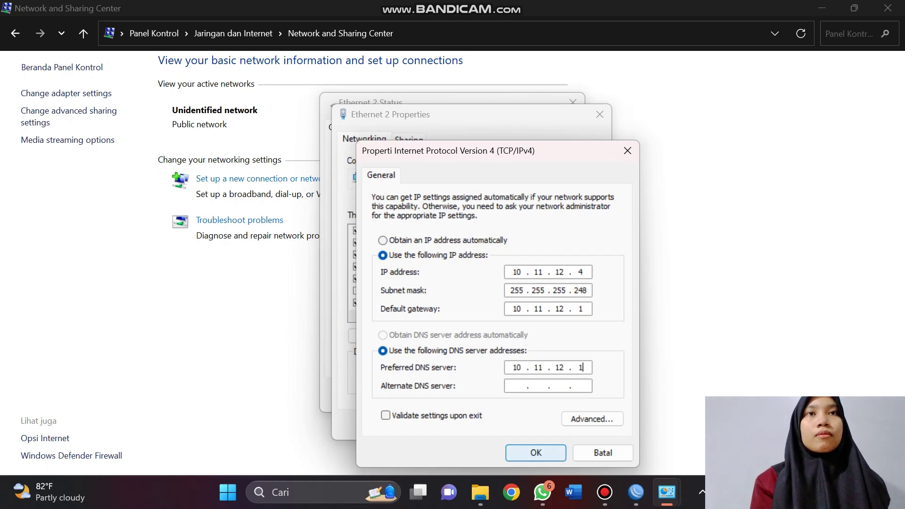
key("Return")
key("Return")
key("Return")
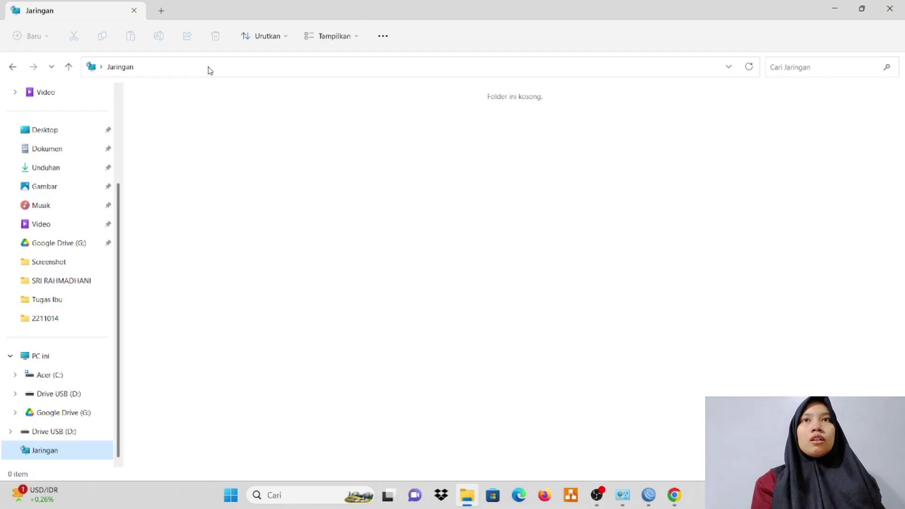
Browse to the network share at \\10.11.12.2, open the shared folder 2211010 and select the 2211010 HTML file.
left_click(209, 67)
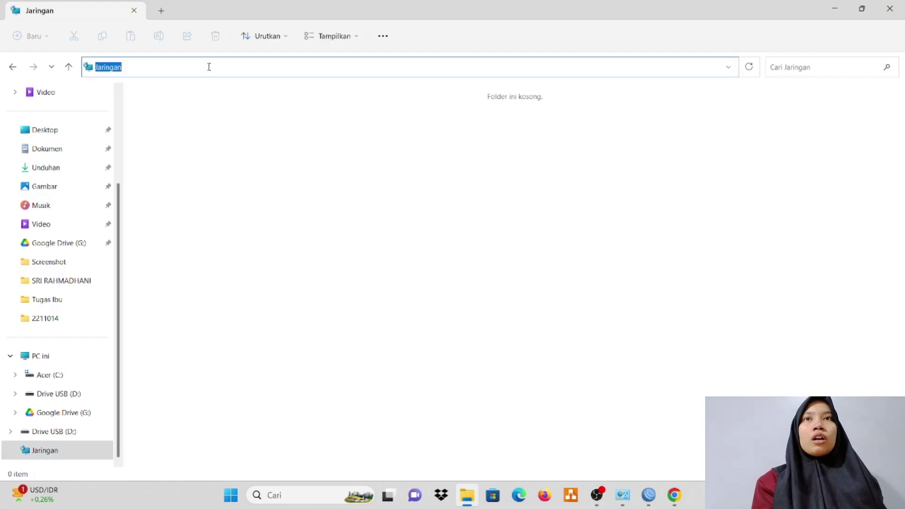
type("1")
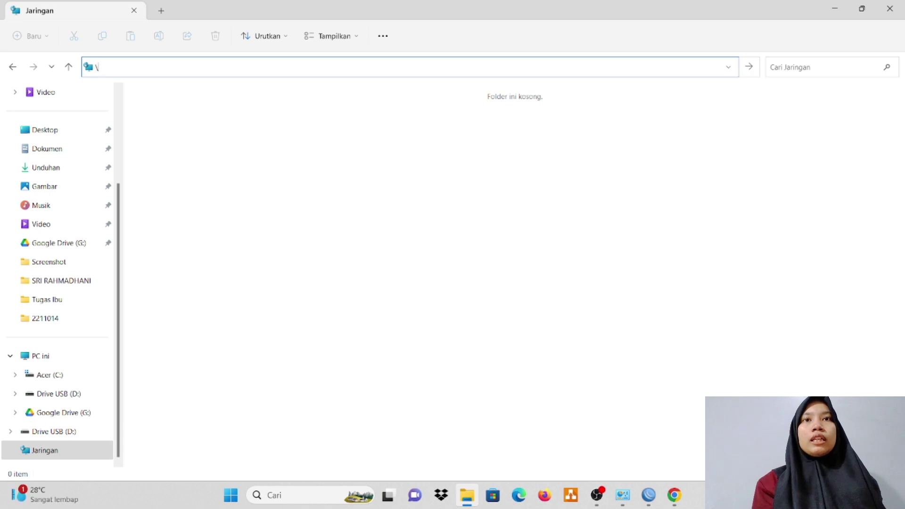
type("\\10.11")
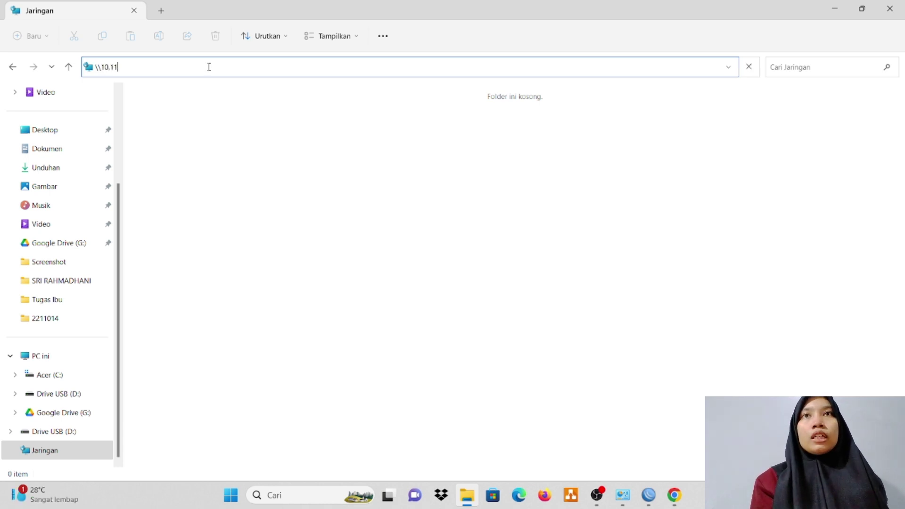
type(".12")
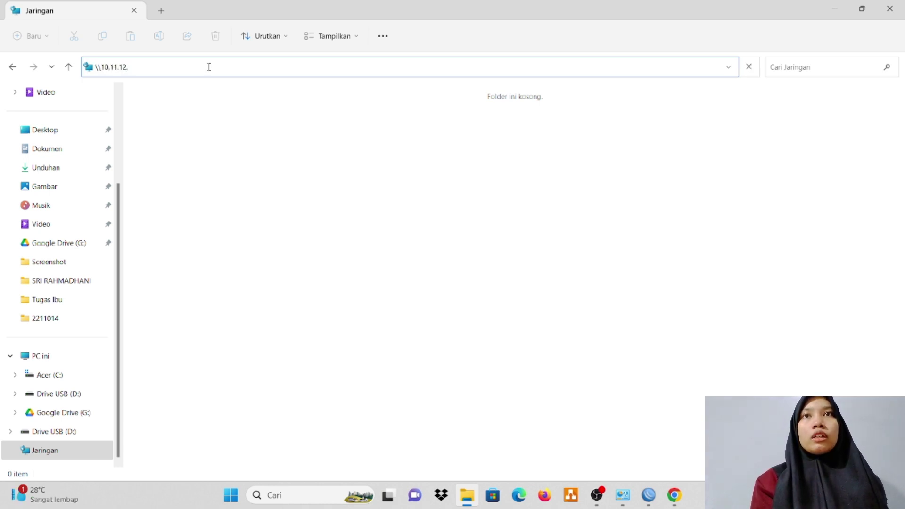
type(".2")
key("Return")
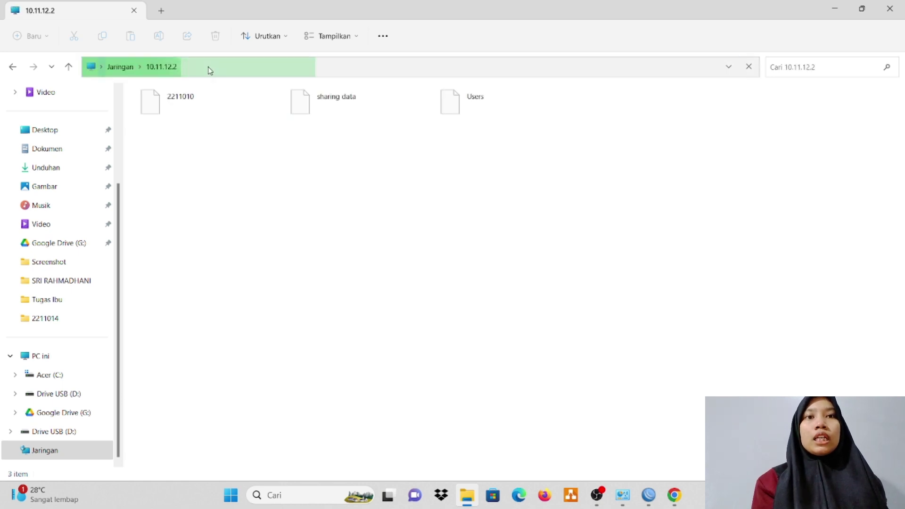
left_click(193, 98)
double_click(193, 97)
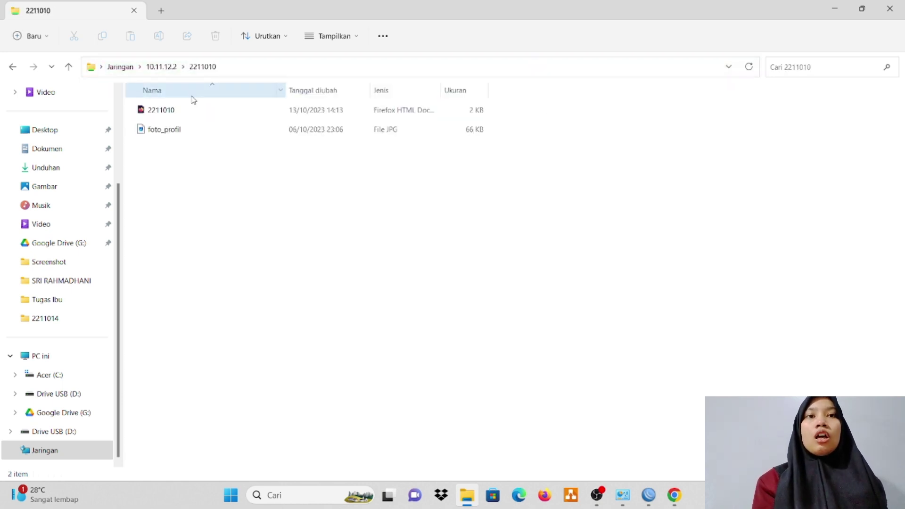
left_click(194, 111)
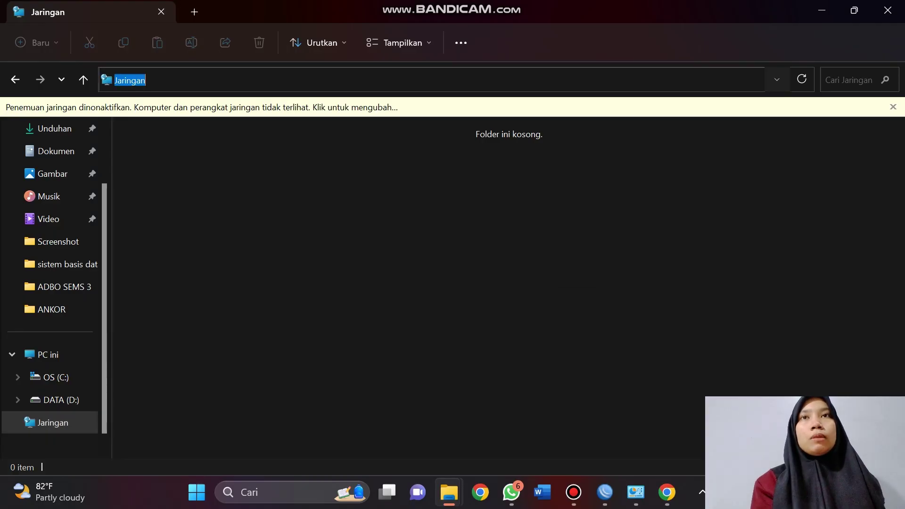
On the other PC, browse to \\10.11.12.2 and open the 2211010 HTML file inside the shared folder 2211010.
key("BackSpace")
key("BackSpace")
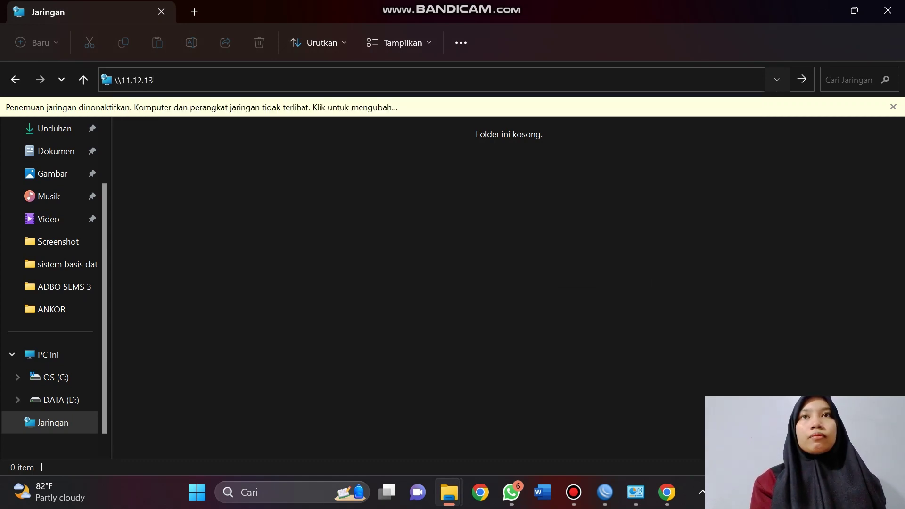
type("\\11")
key("BackSpace")
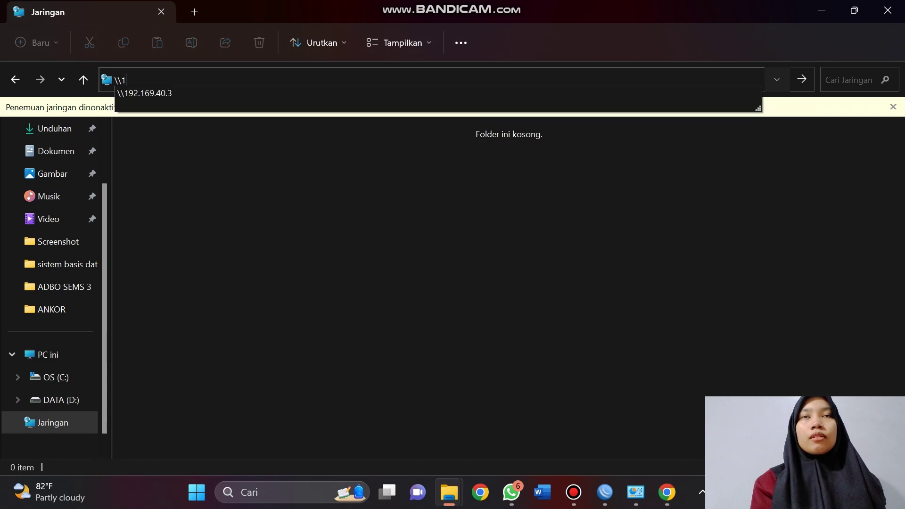
type("0.11")
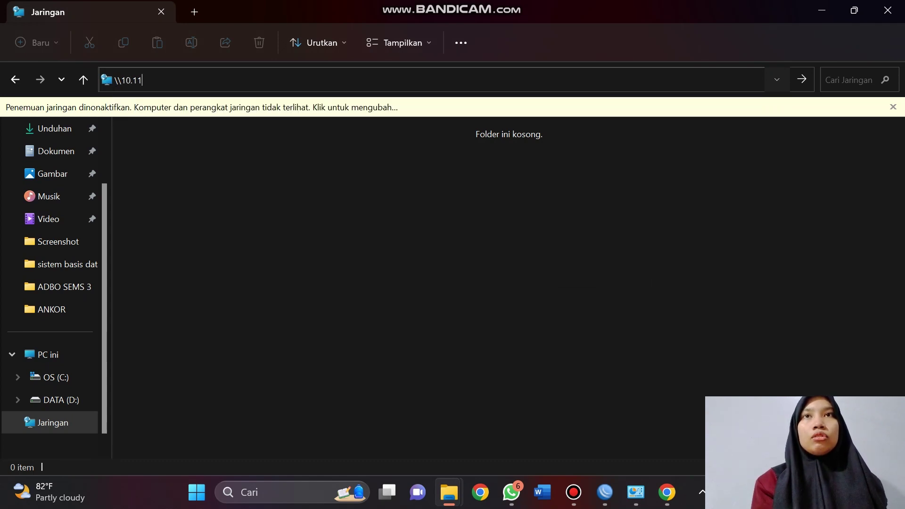
type(".12.2")
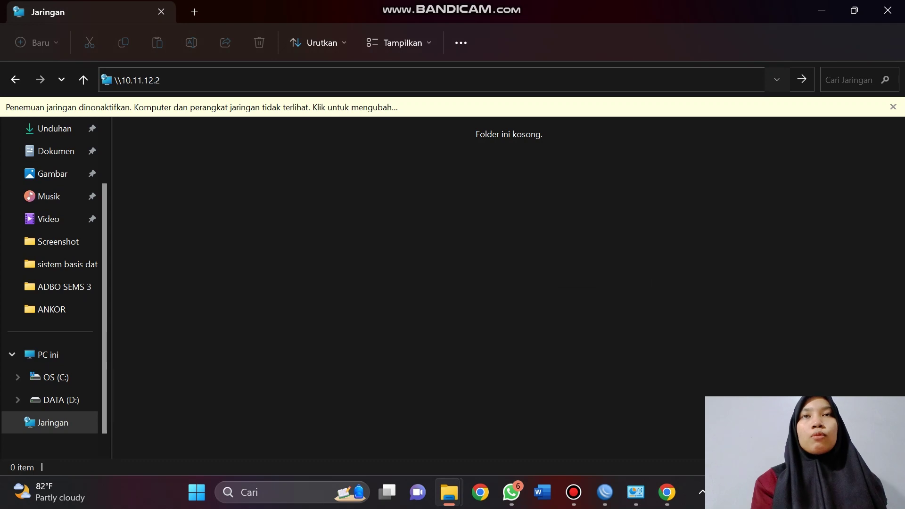
key("Return")
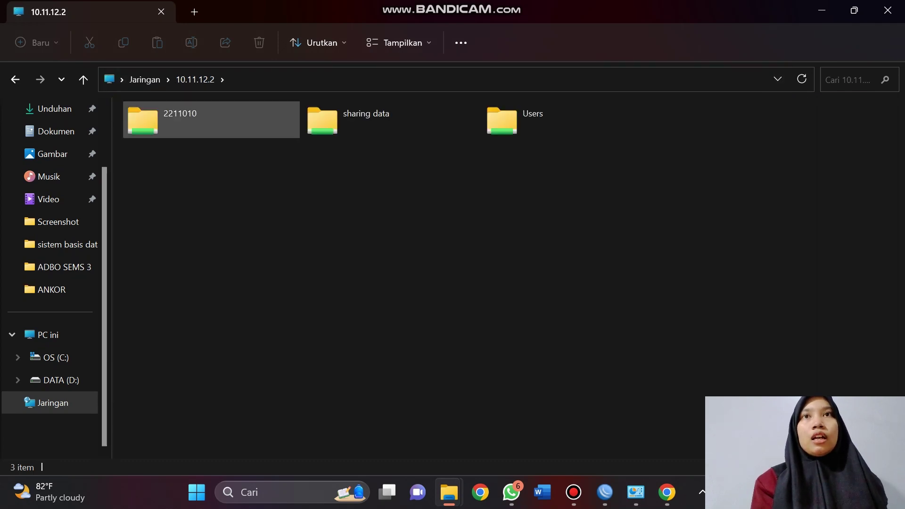
double_click(143, 121)
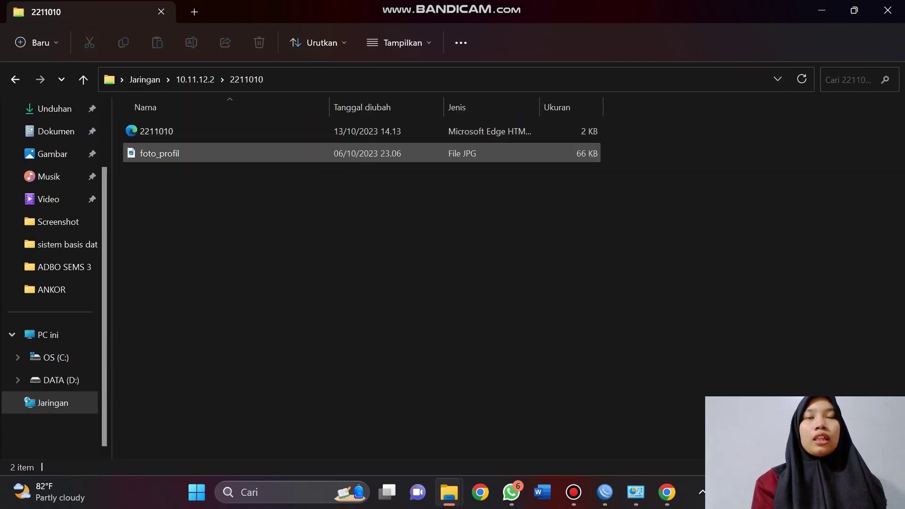
double_click(155, 131)
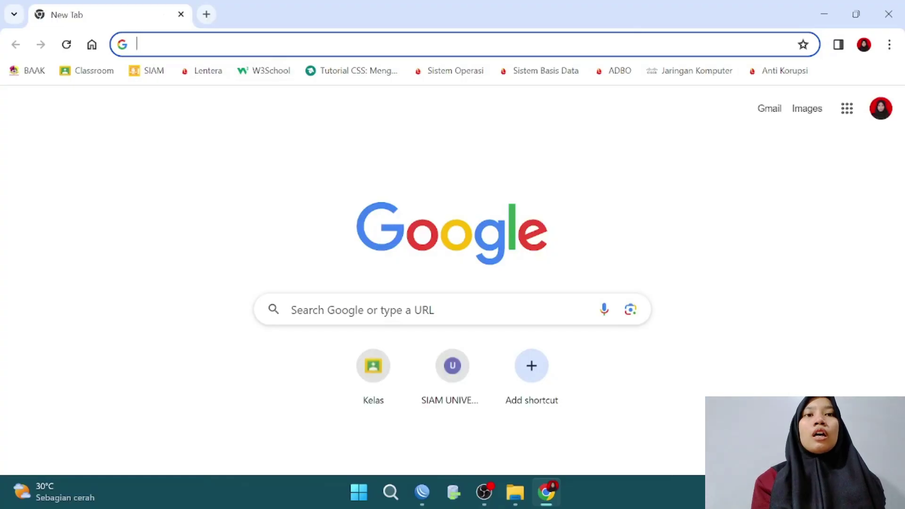
Switch to Chrome on the first PC and load classroom.google.com to test internet access.
type("classr")
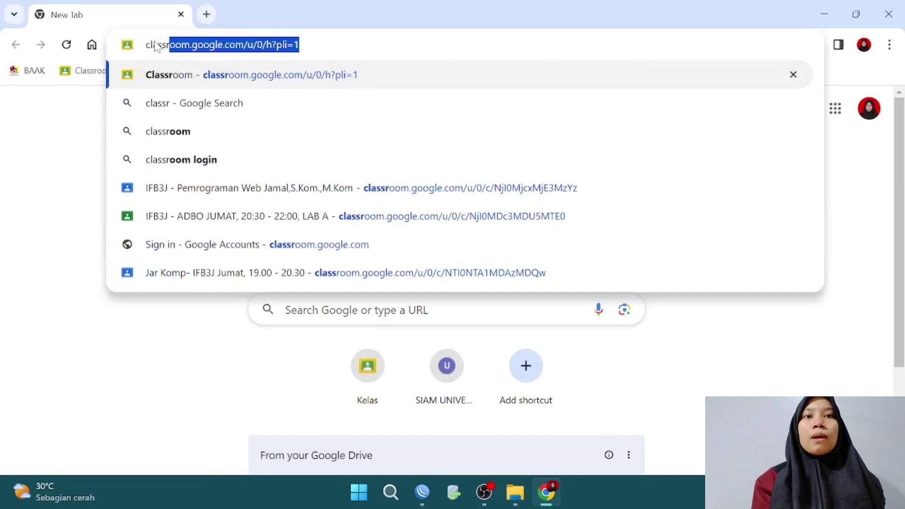
type("oom.go")
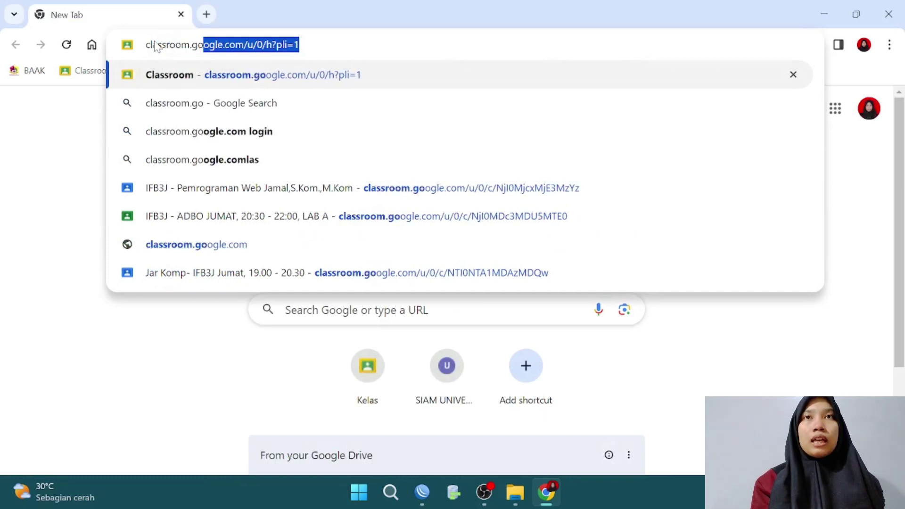
type("ogle.com")
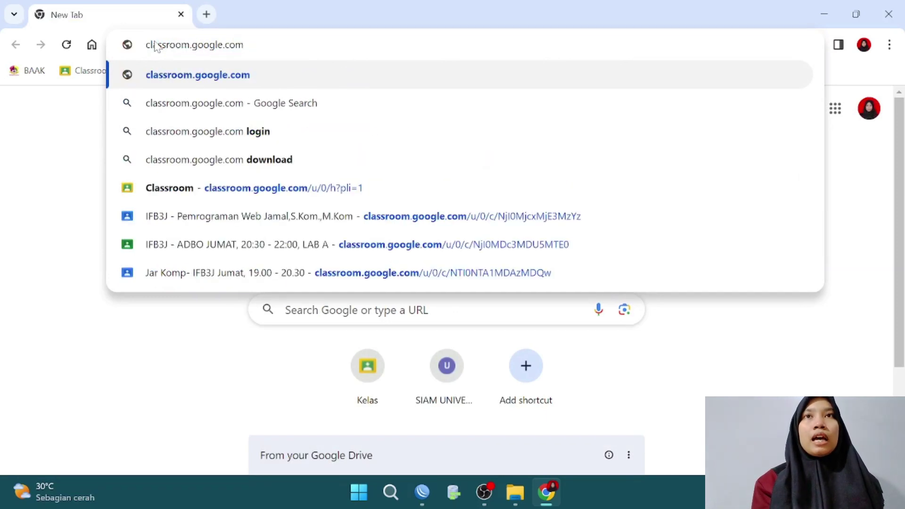
key("Return")
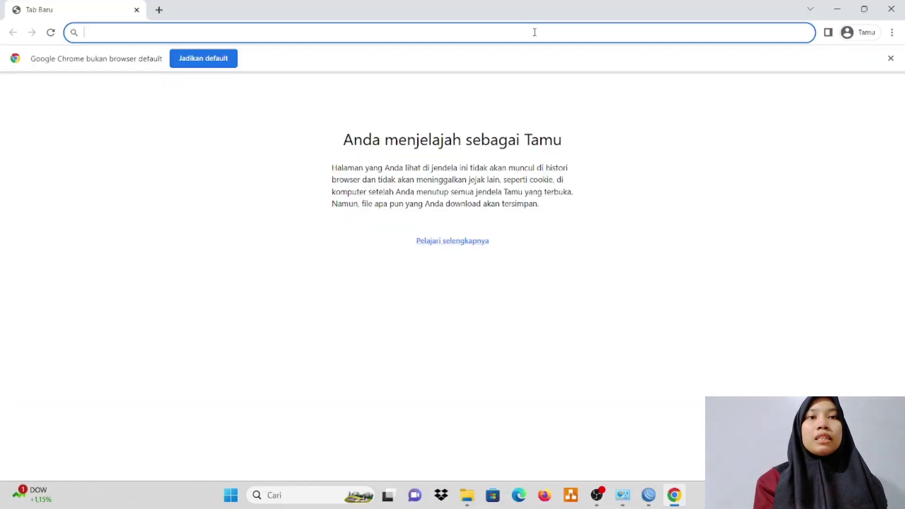
On the second PC, load teams.microsoft.com in a Chrome guest window to test internet access.
type("tea")
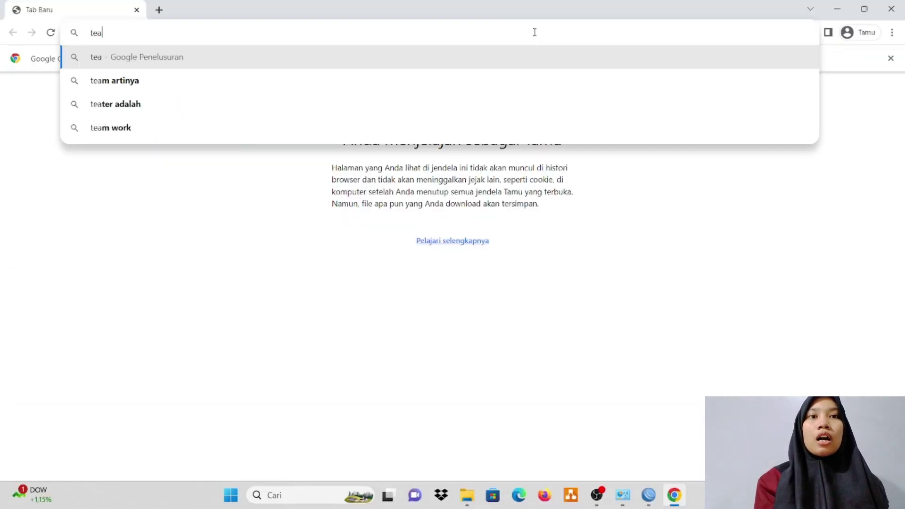
type("ms.micro")
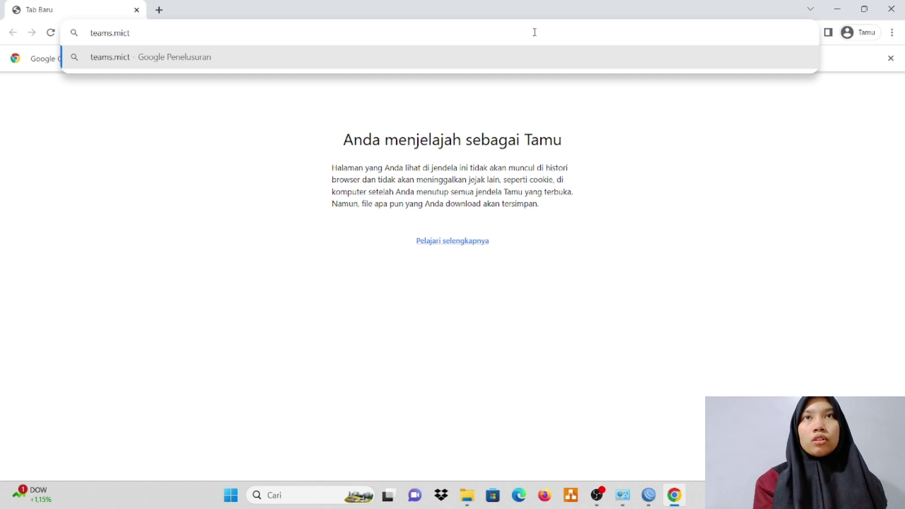
type("soft.com")
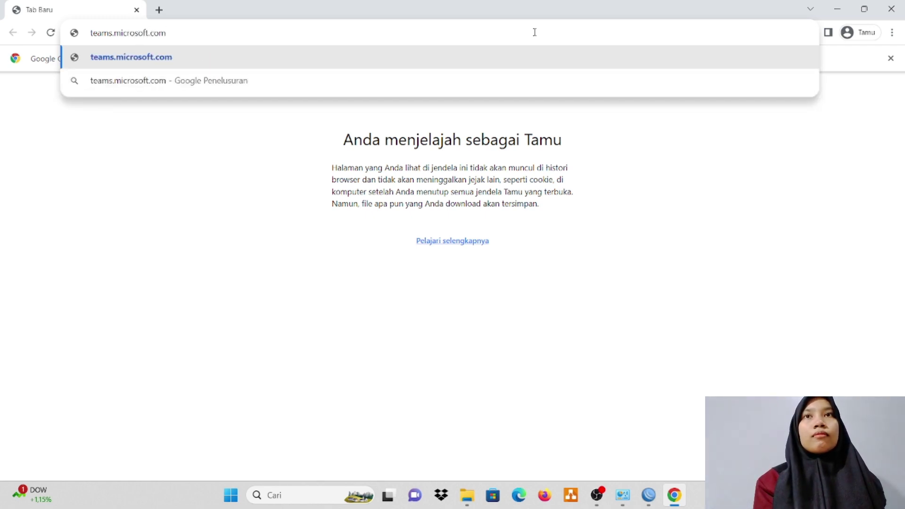
key("Return")
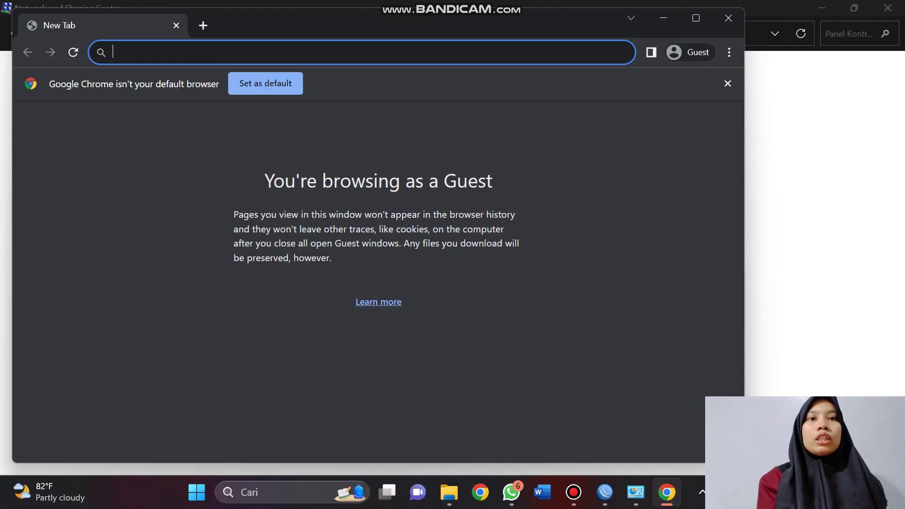
type("www")
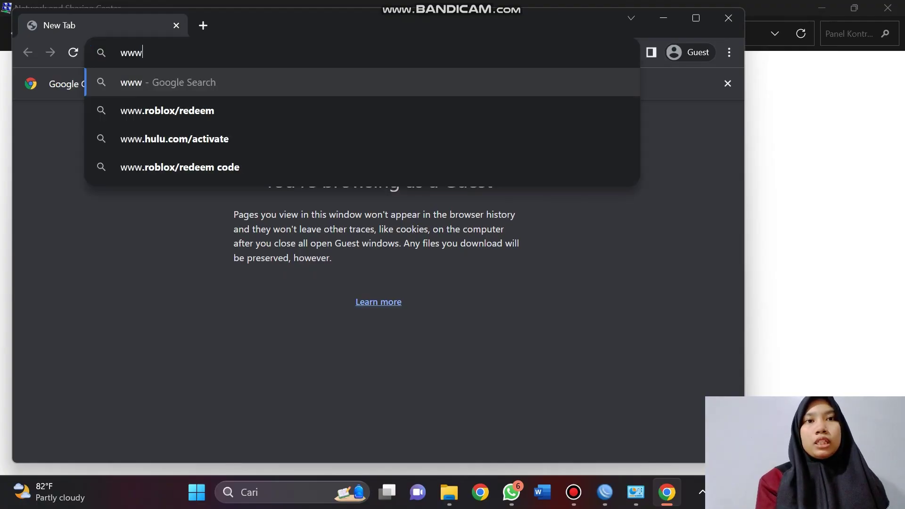
type(".nwtacas")
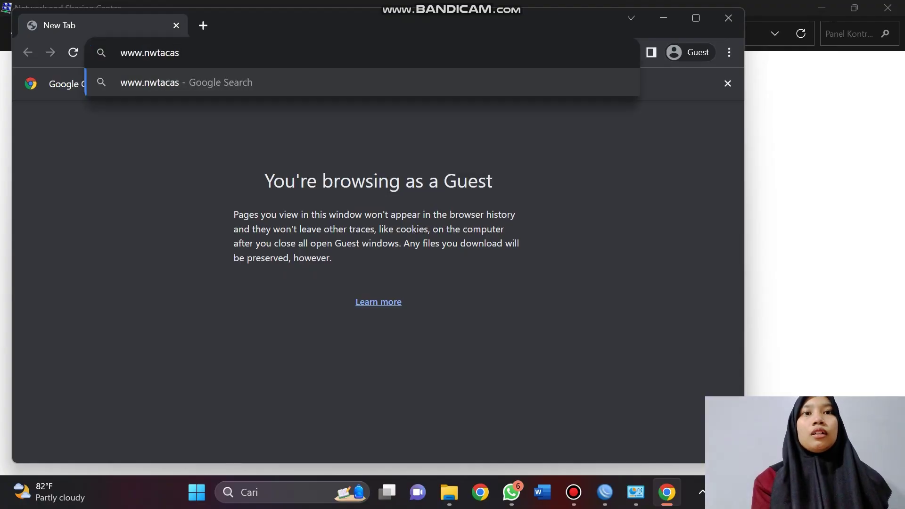
key("BackSpace")
key("BackSpace")
key("BackSpace")
key("BackSpace")
key("BackSpace")
key("BackSpace")
type("etacad")
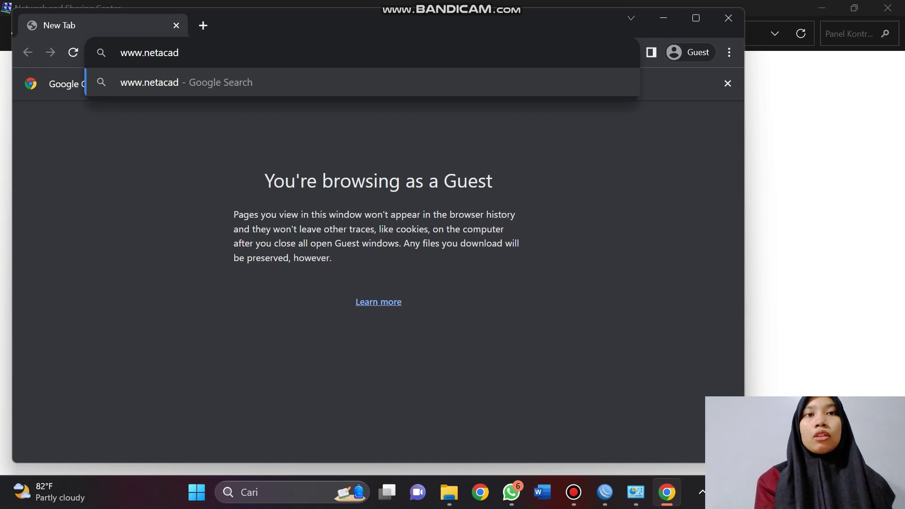
type(".com")
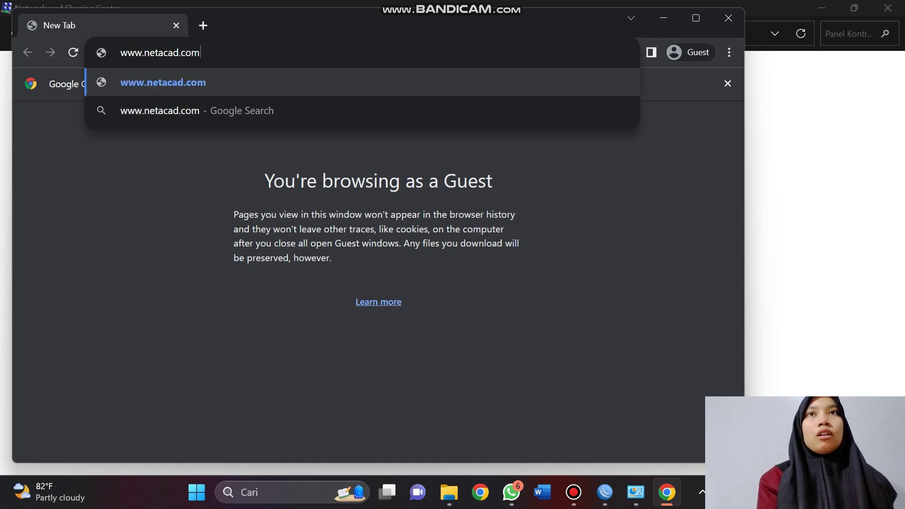
key("Return")
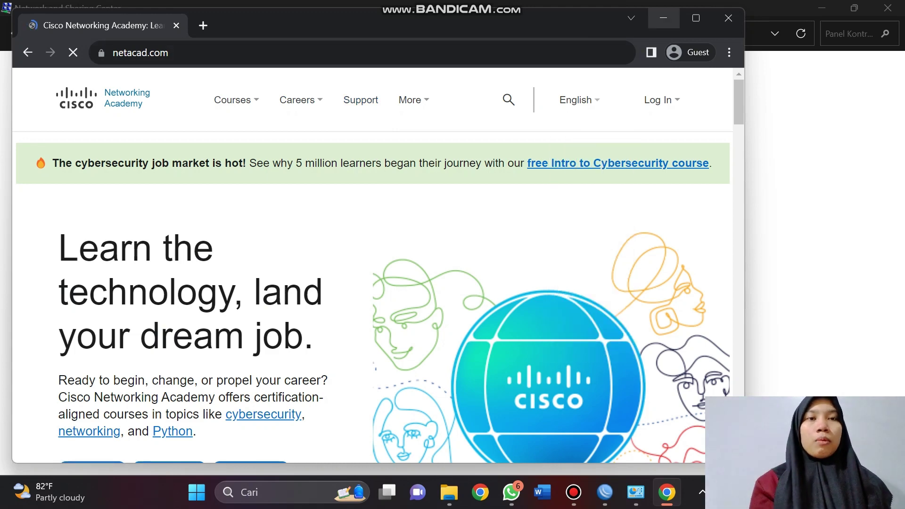
left_click(695, 17)
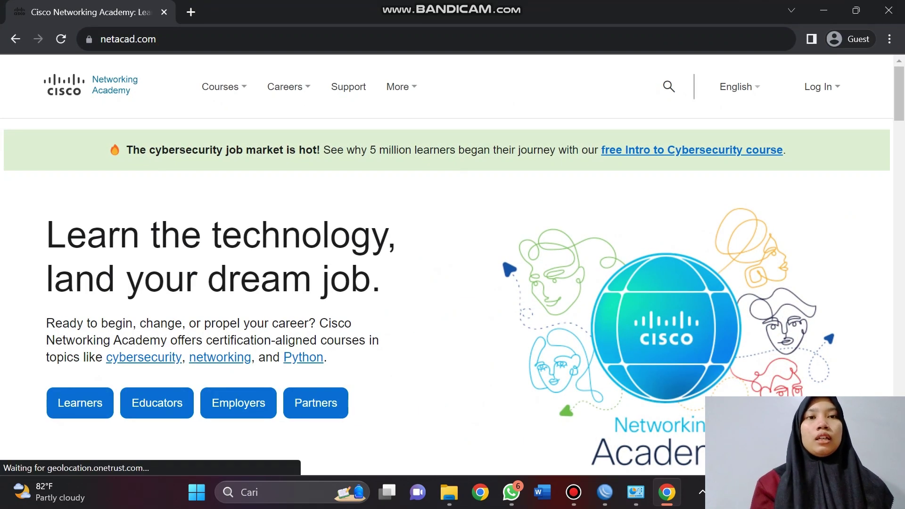